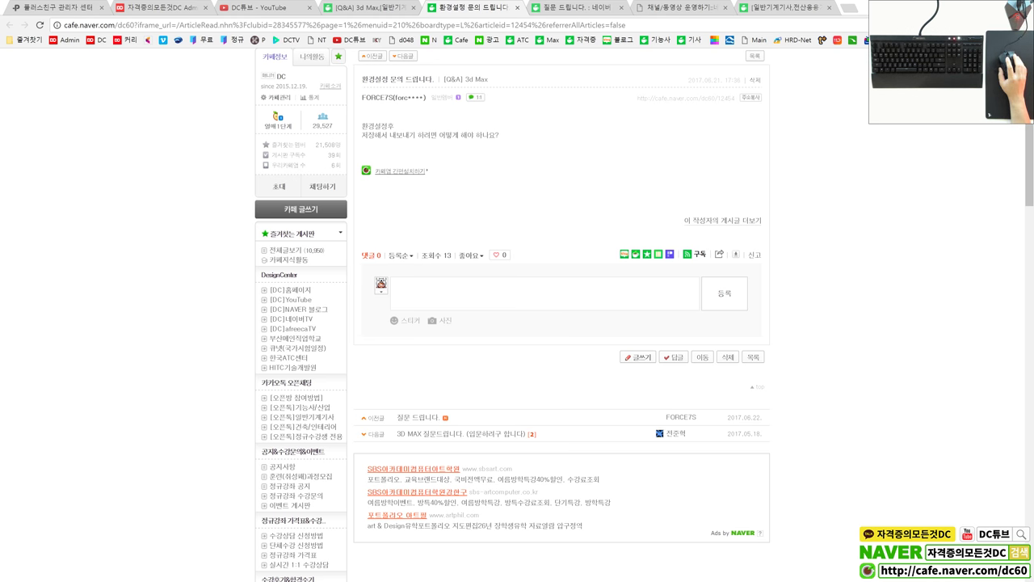
- Switch to the Naver Cafe post titled 질문 드립니다
{"action": "scroll", "coordinate": [127, 220], "scroll_direction": "up", "scroll_amount": 2}
{"action": "scroll", "coordinate": [130, 227], "scroll_direction": "down", "scroll_amount": 1}
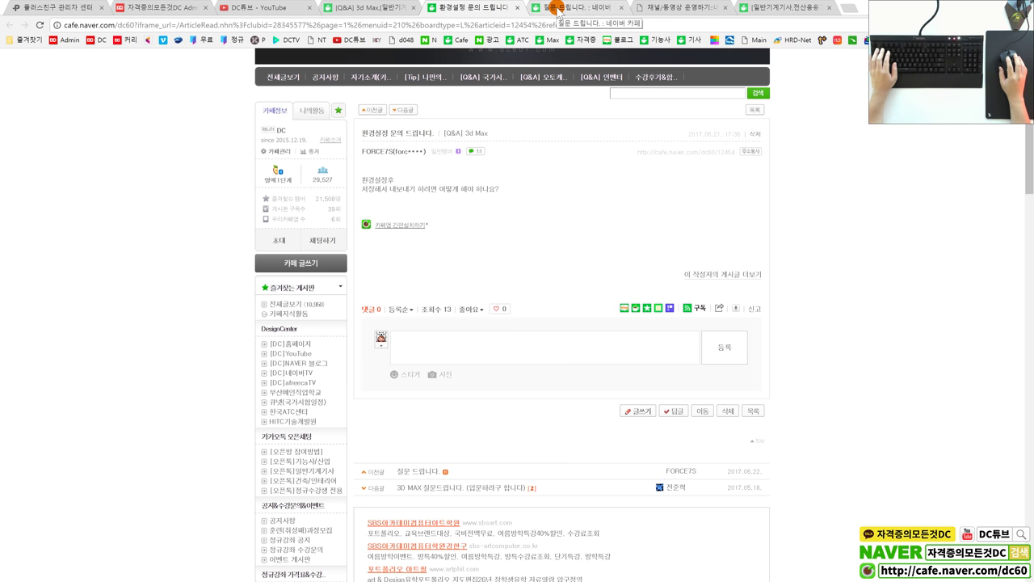
{"action": "left_click", "coordinate": [557, 14]}
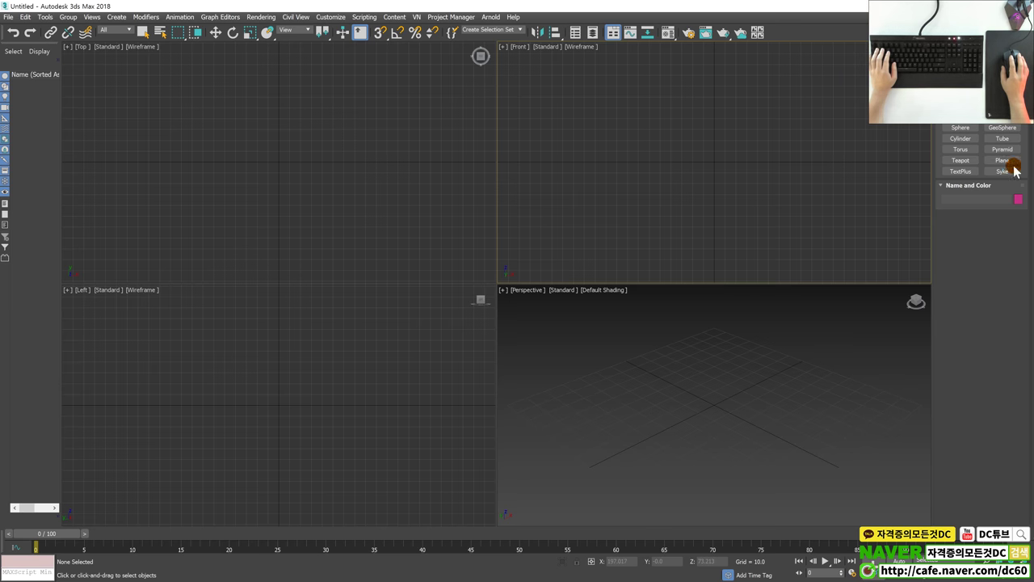
- Maximize the Perspective view and draw a box at the grid centre
{"action": "left_click", "coordinate": [414, 197]}
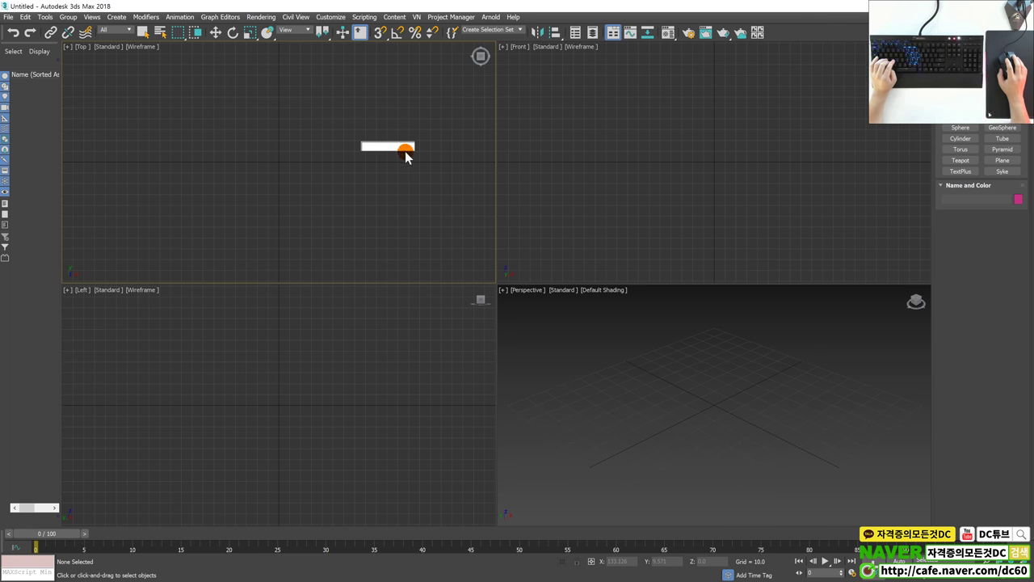
{"action": "left_click", "coordinate": [527, 334]}
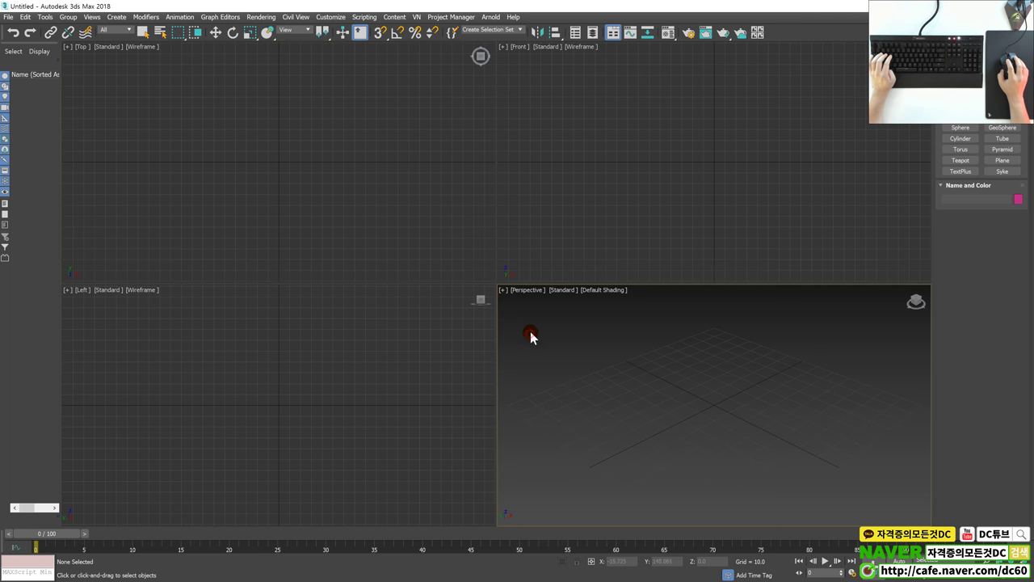
{"action": "key", "text": "alt+w"}
{"action": "left_click", "coordinate": [960, 116]}
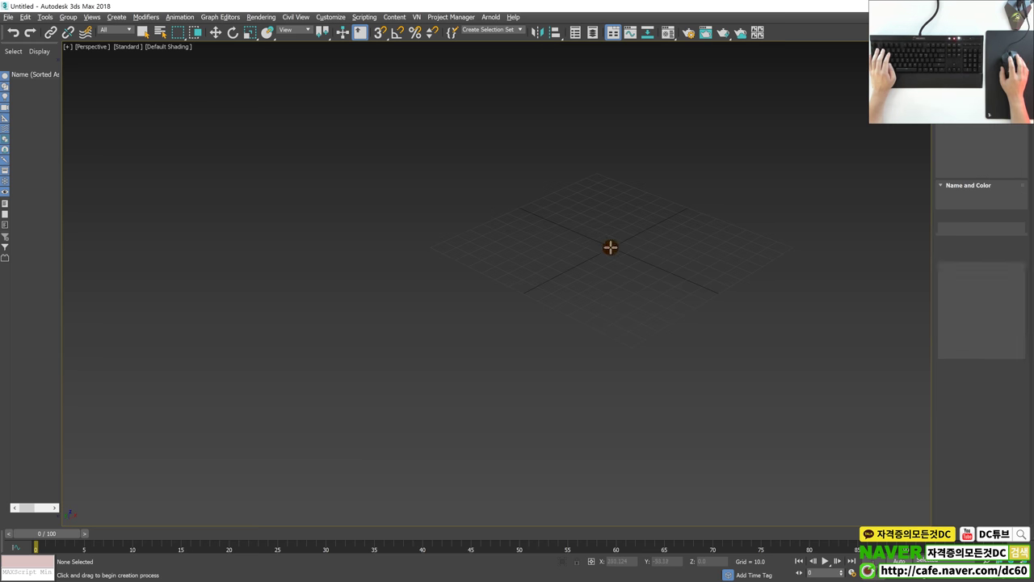
{"action": "left_click_drag", "start_coordinate": [491, 282], "coordinate": [476, 355]}
{"action": "left_click", "coordinate": [481, 239]}
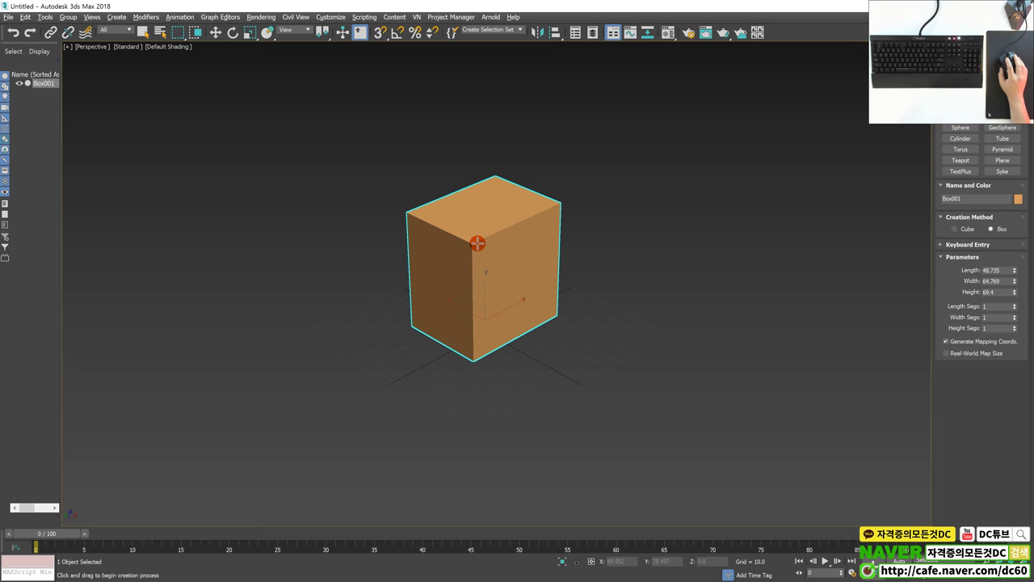
{"action": "key", "text": "q"}
{"action": "key", "text": "w"}
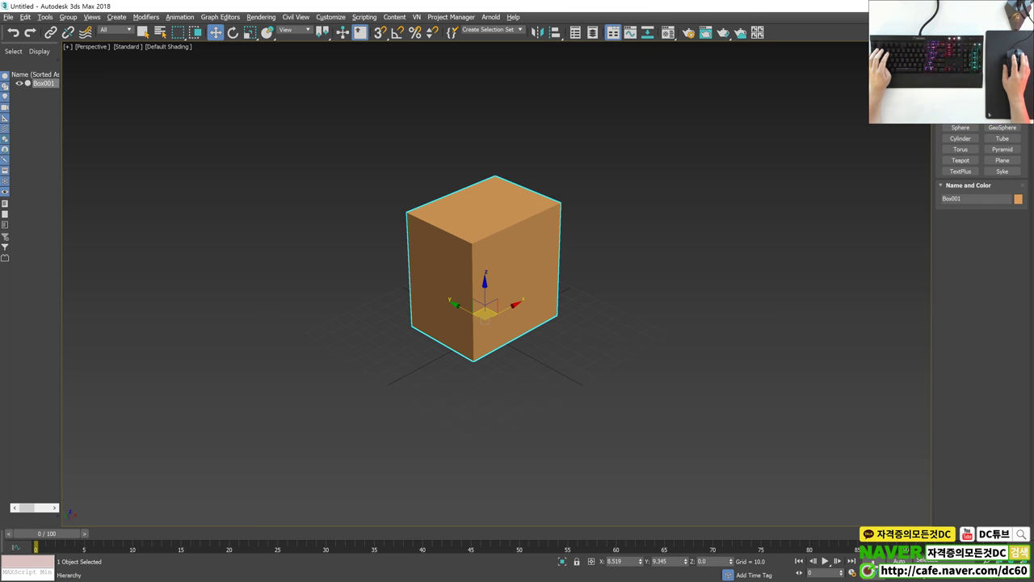
- Convert the box to Editable Poly and select an edge ring on its top
{"action": "key", "text": "alt+e"}
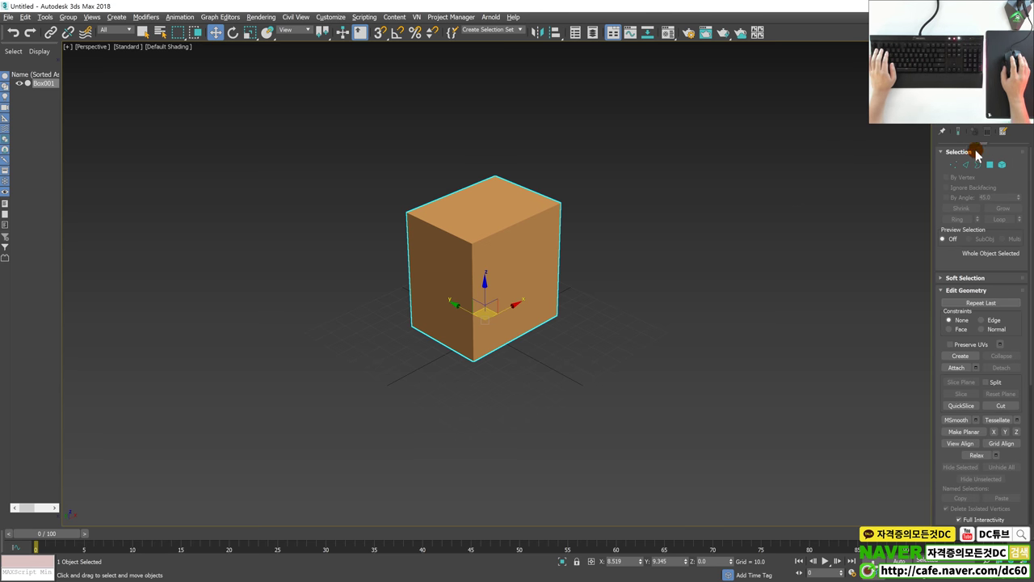
{"action": "key", "text": "x"}
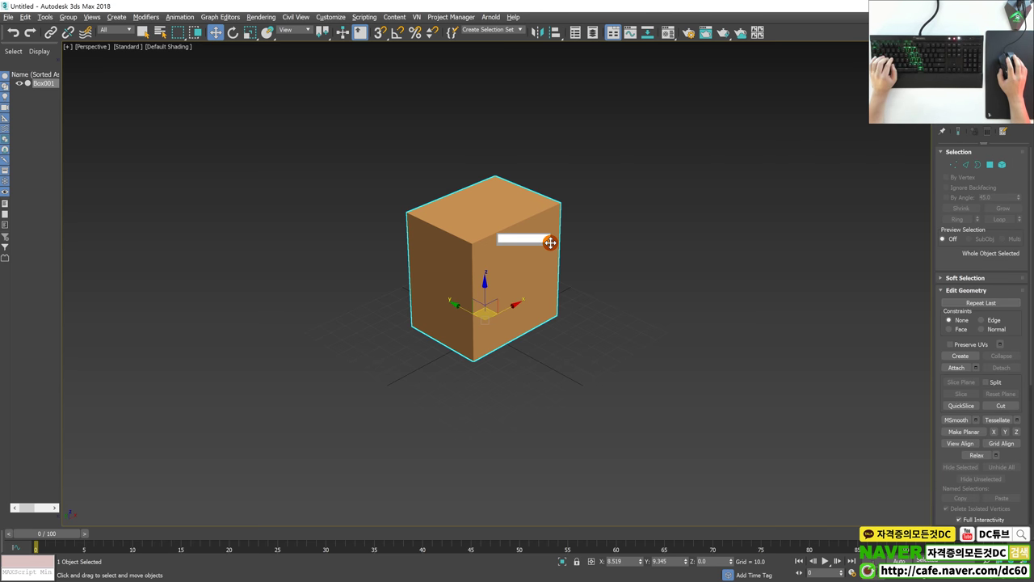
{"action": "key", "text": "Escape"}
{"action": "middle_click_drag", "start_coordinate": [623, 253], "coordinate": [494, 276], "text": "alt"}
{"action": "key", "text": "2"}
{"action": "left_click", "coordinate": [492, 266]}
{"action": "key", "text": "alt+r"}
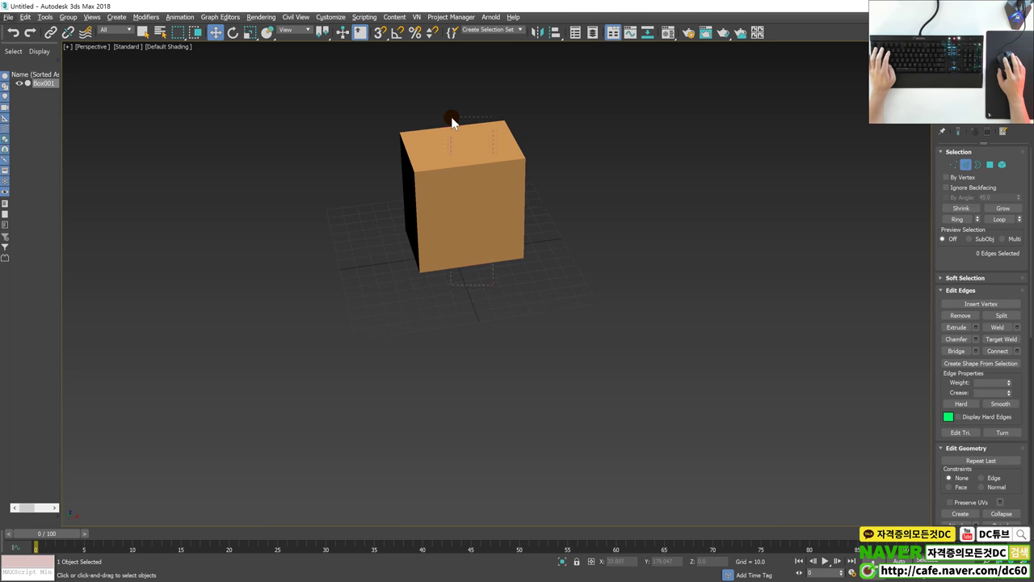
- Connect the selected edge ring with 3 segments
{"action": "left_click", "coordinate": [975, 351]}
{"action": "left_click", "coordinate": [512, 275]}
{"action": "left_click", "coordinate": [511, 275]}
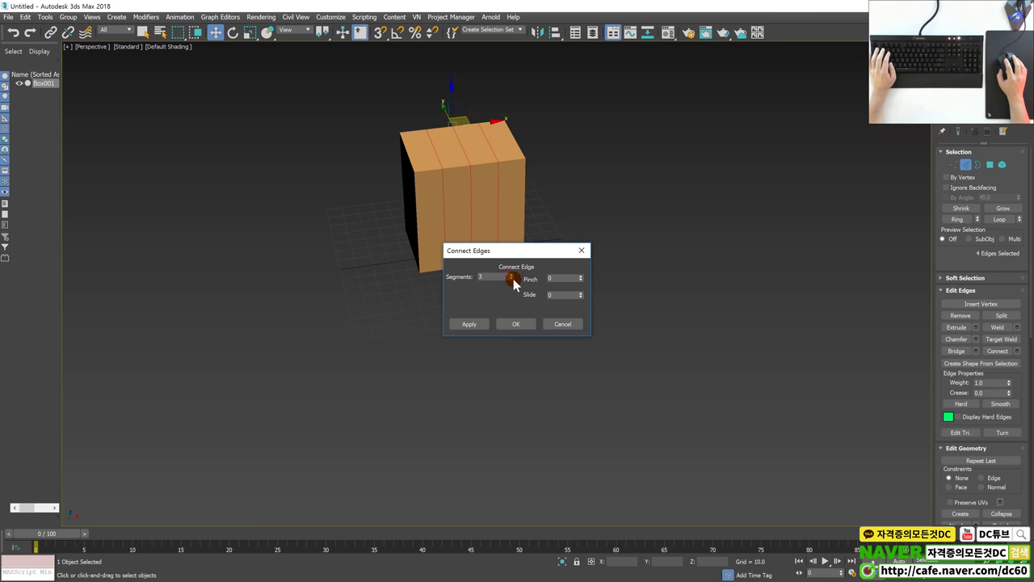
{"action": "left_click", "coordinate": [518, 324]}
{"action": "middle_click_drag", "start_coordinate": [477, 231], "coordinate": [487, 177], "text": "alt"}
- Check the quad menu, then open Customize > Customize User Interface
{"action": "right_click", "coordinate": [488, 175]}
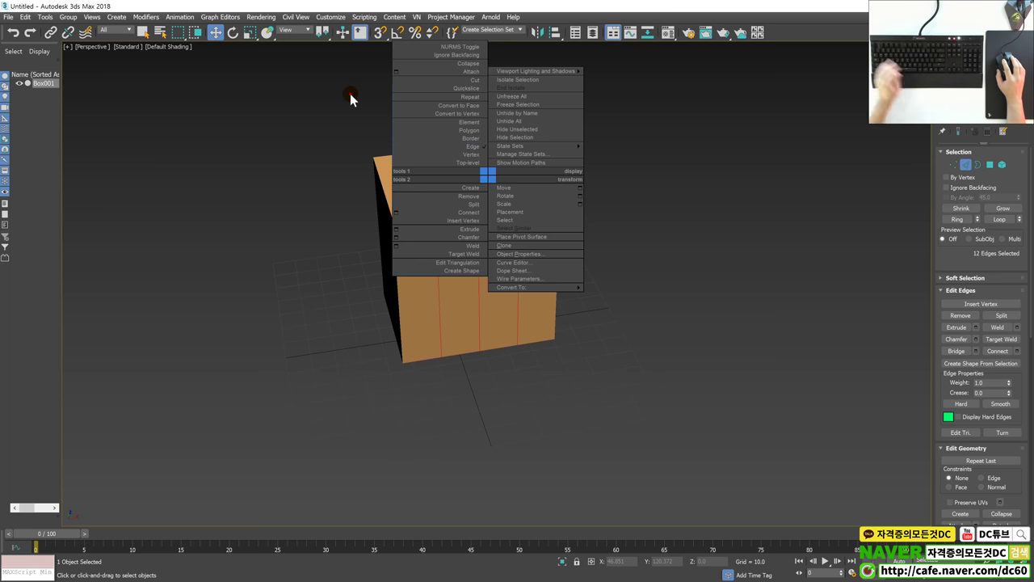
{"action": "key", "text": "Escape"}
{"action": "left_click", "coordinate": [328, 18]}
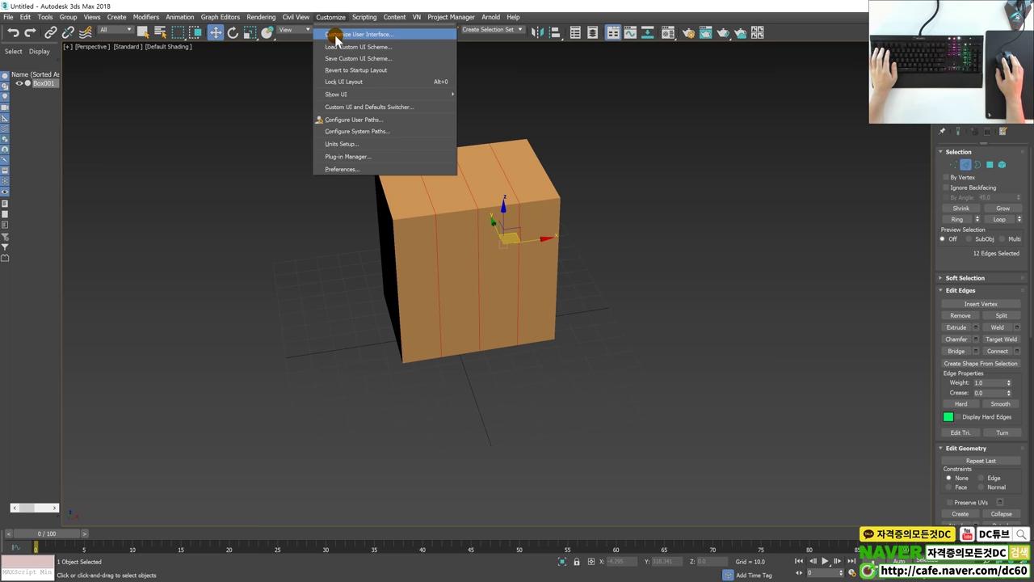
{"action": "left_click", "coordinate": [330, 51]}
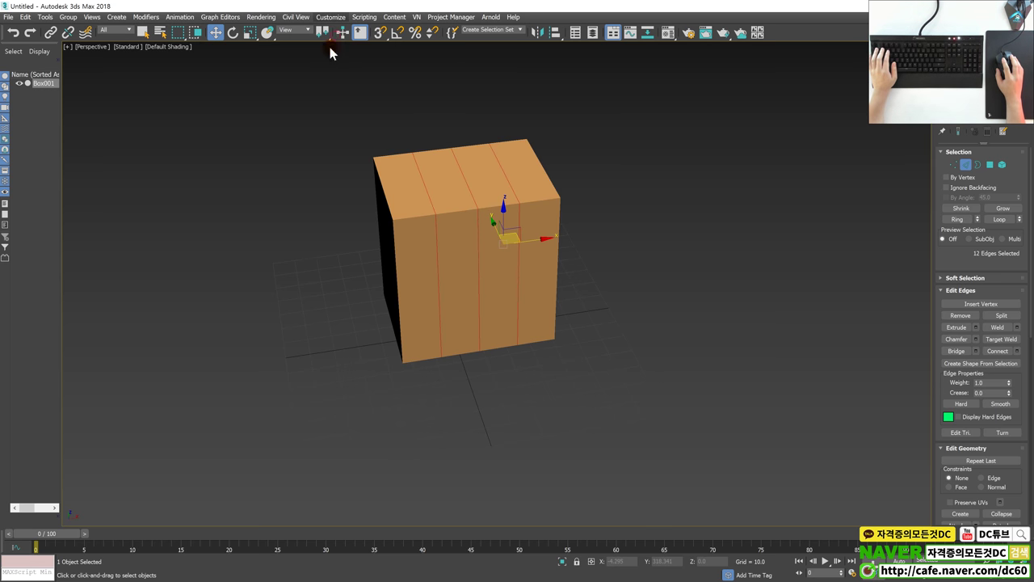
{"action": "left_click", "coordinate": [409, 169]}
{"action": "left_click", "coordinate": [391, 172]}
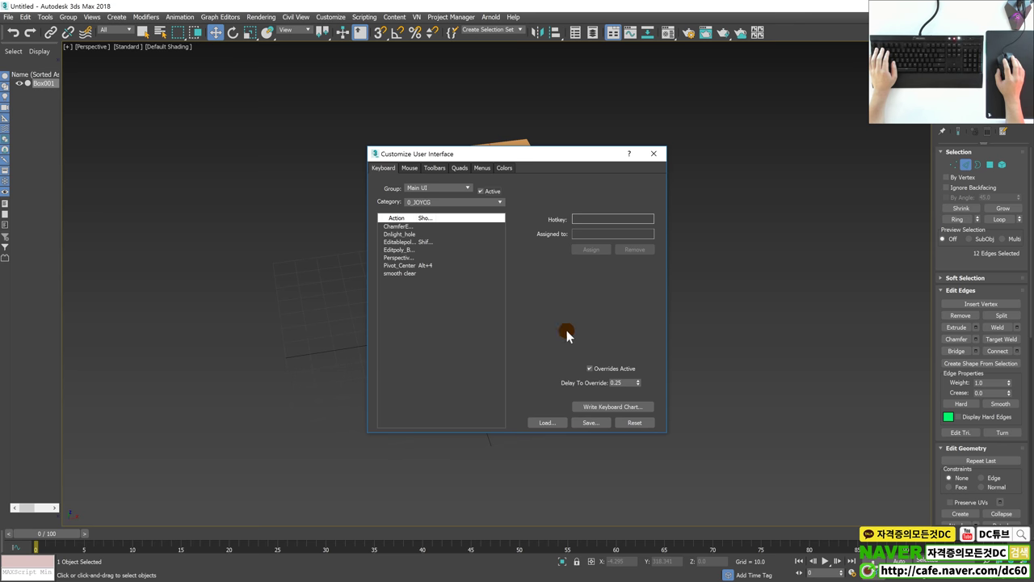
{"action": "left_click", "coordinate": [409, 169]}
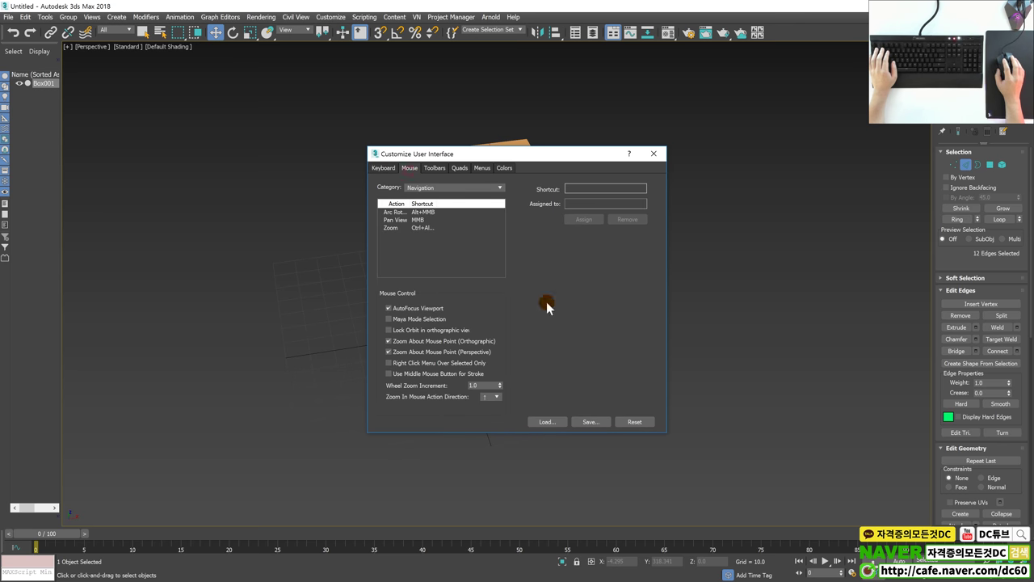
{"action": "left_click", "coordinate": [434, 171]}
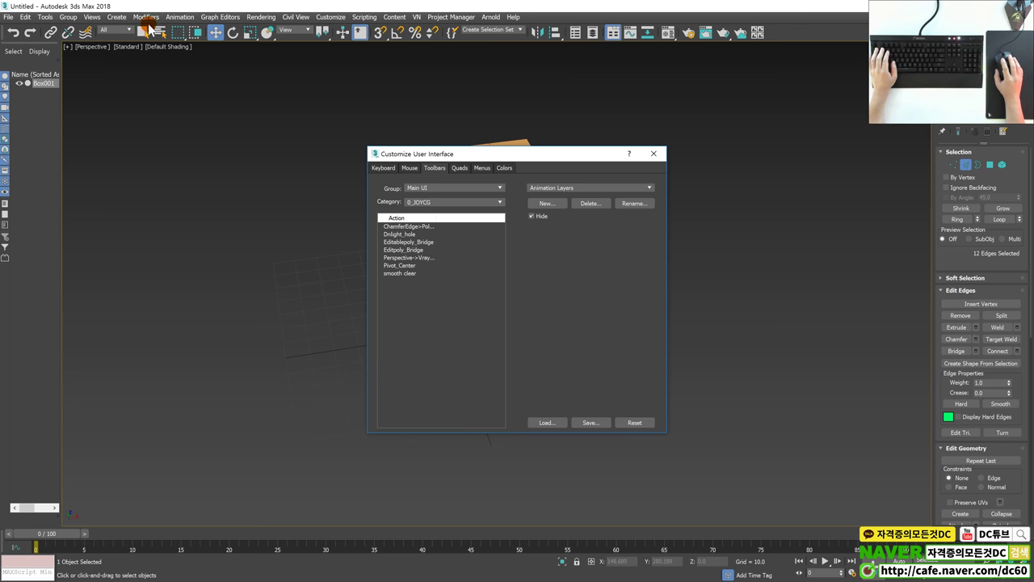
{"action": "left_click", "coordinate": [418, 218]}
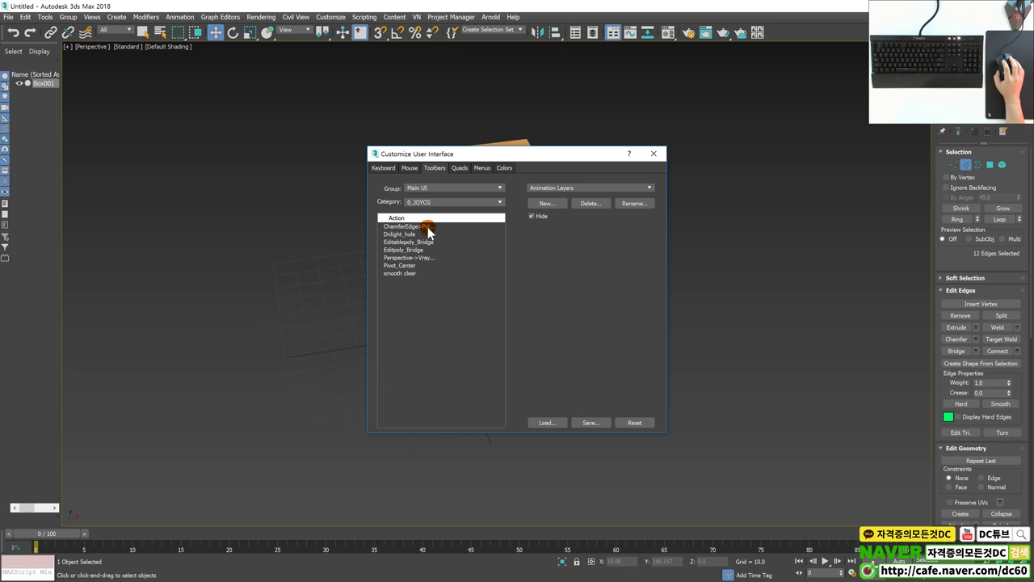
{"action": "left_click", "coordinate": [459, 172]}
{"action": "right_click", "coordinate": [310, 139]}
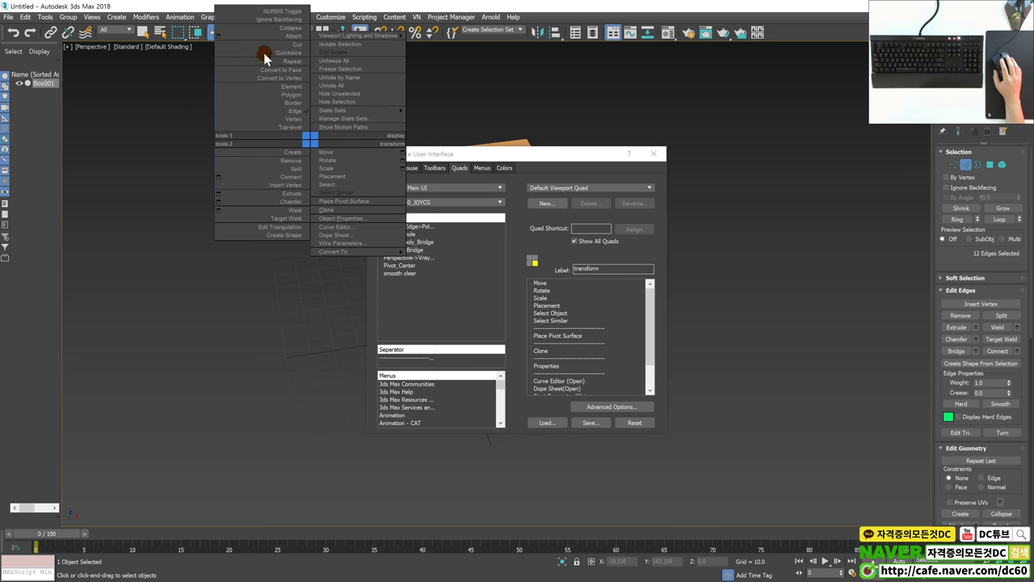
{"action": "left_click", "coordinate": [483, 171]}
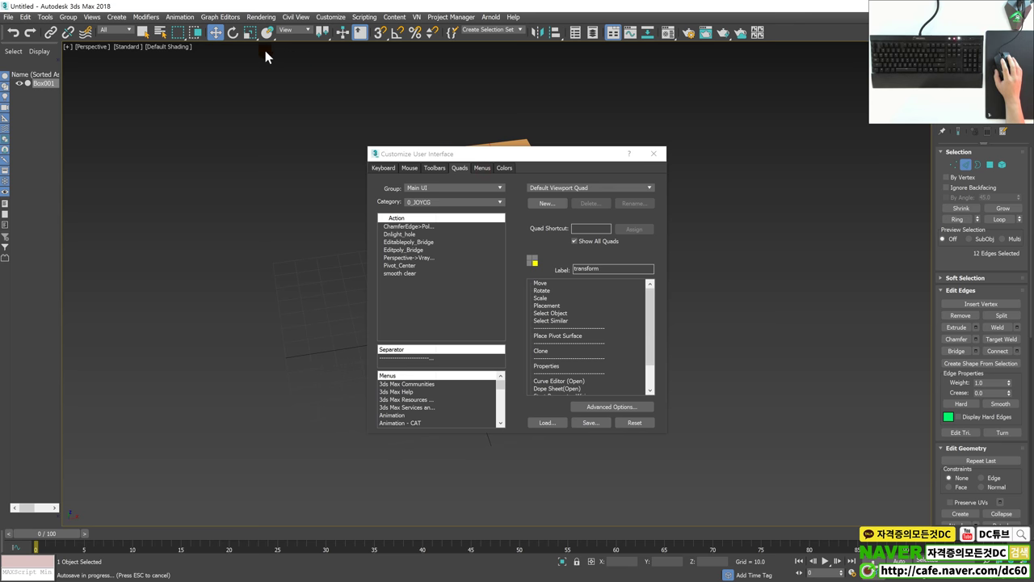
{"action": "left_click", "coordinate": [504, 169]}
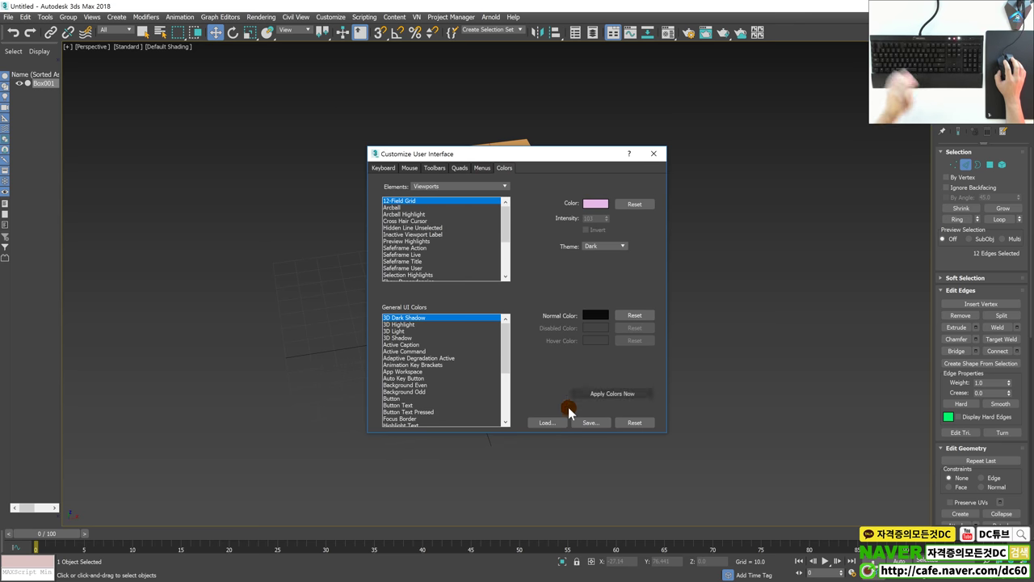
{"action": "left_click", "coordinate": [588, 423]}
{"action": "left_click", "coordinate": [502, 263]}
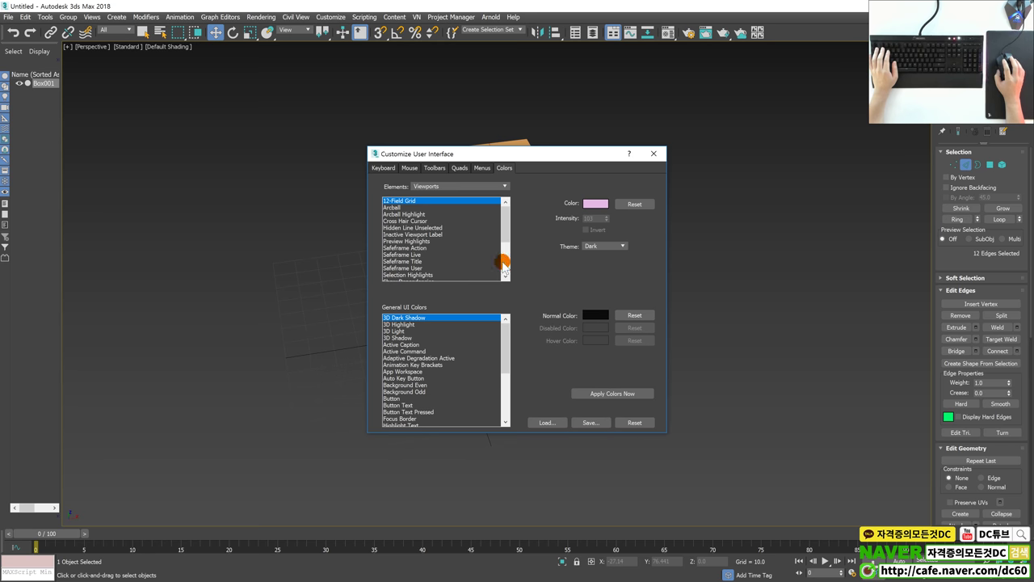
{"action": "left_click", "coordinate": [392, 169]}
{"action": "left_click", "coordinate": [591, 424]}
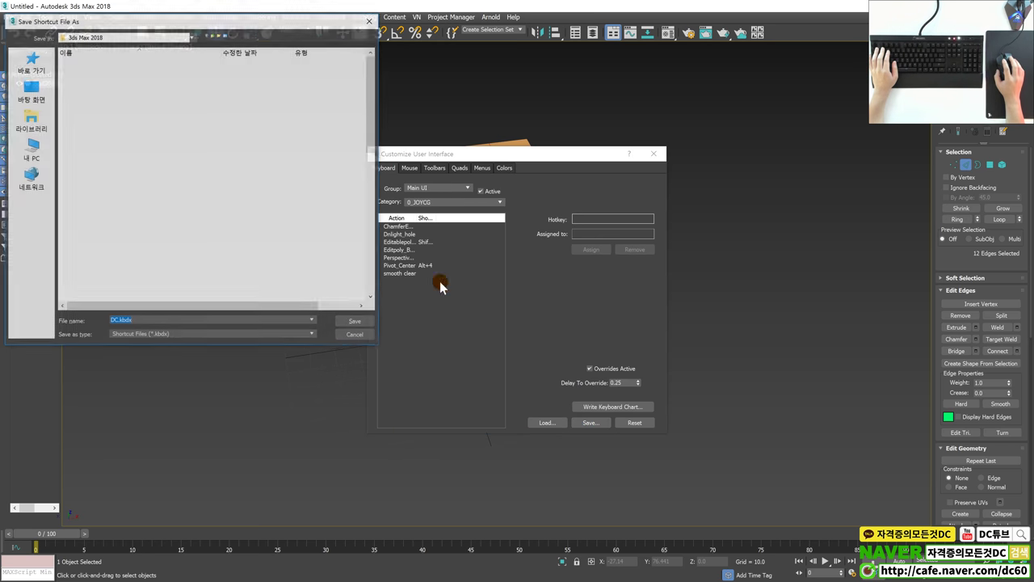
{"action": "left_click", "coordinate": [356, 336]}
{"action": "left_click", "coordinate": [653, 153]}
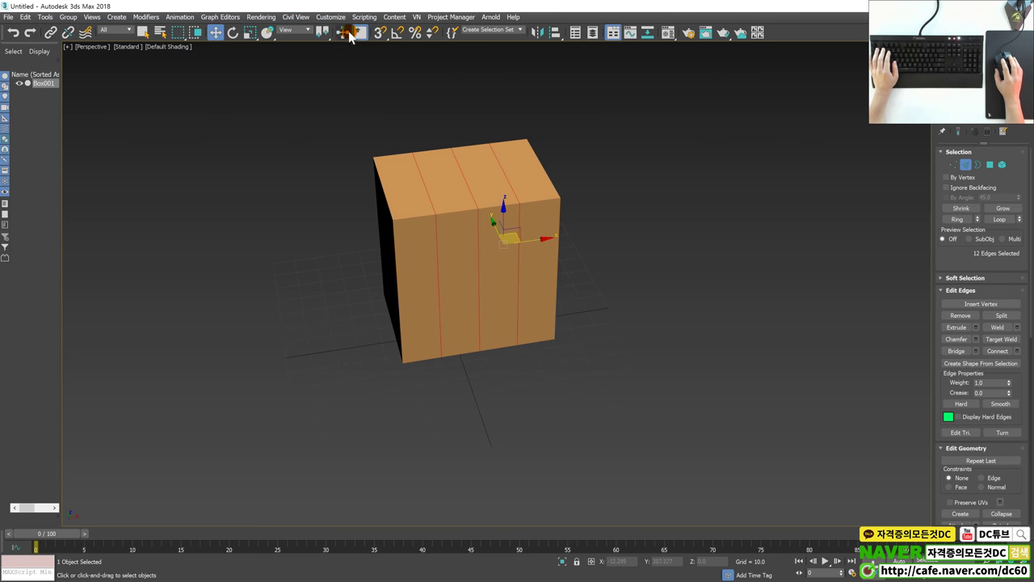
- Start saving the custom UI scheme in C:\Program Files\Autodesk\3ds Max 2018\en-US\UI
{"action": "middle_click_drag", "start_coordinate": [371, 97], "coordinate": [323, 142]}
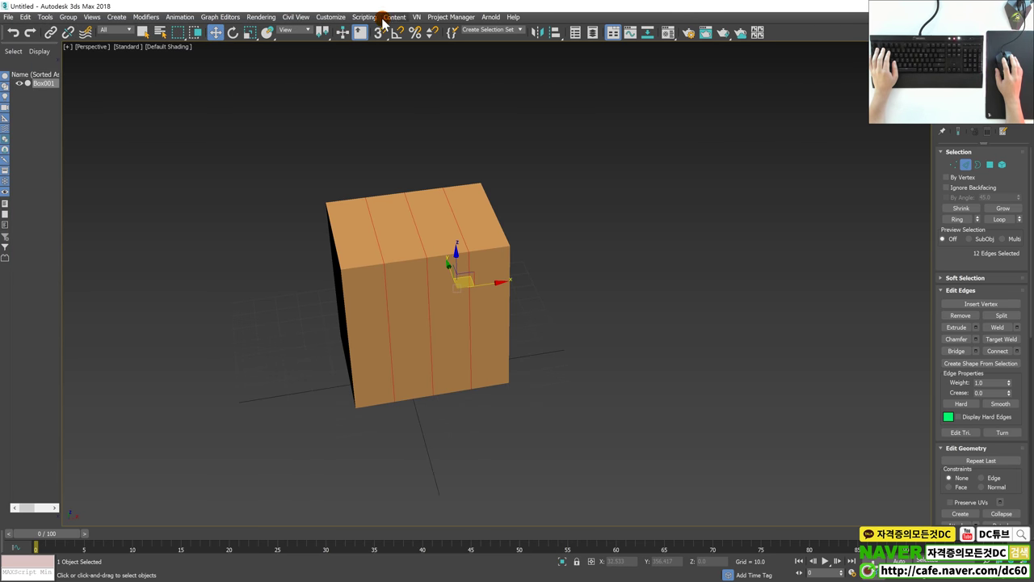
{"action": "left_click", "coordinate": [331, 17]}
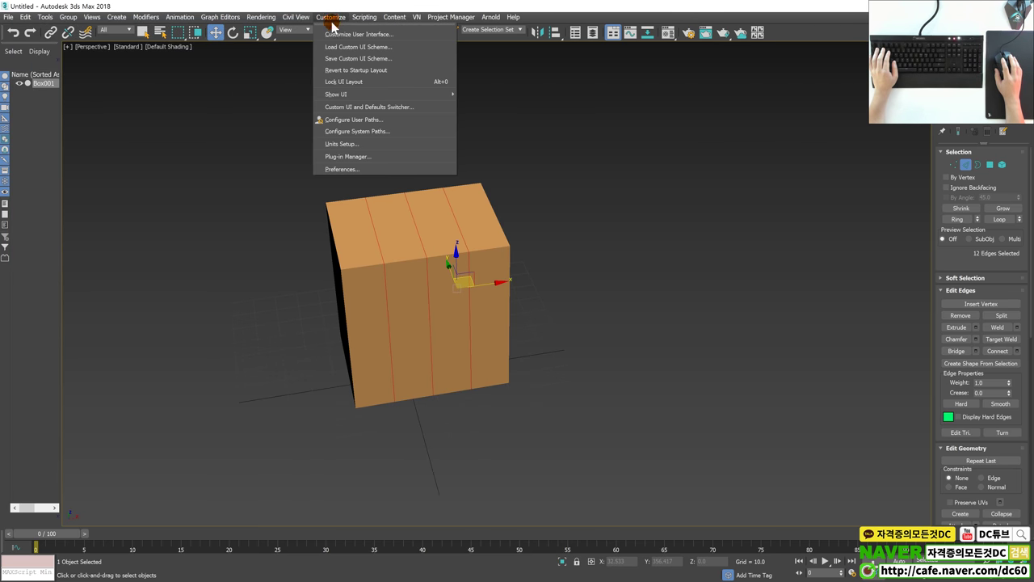
{"action": "left_click", "coordinate": [352, 59]}
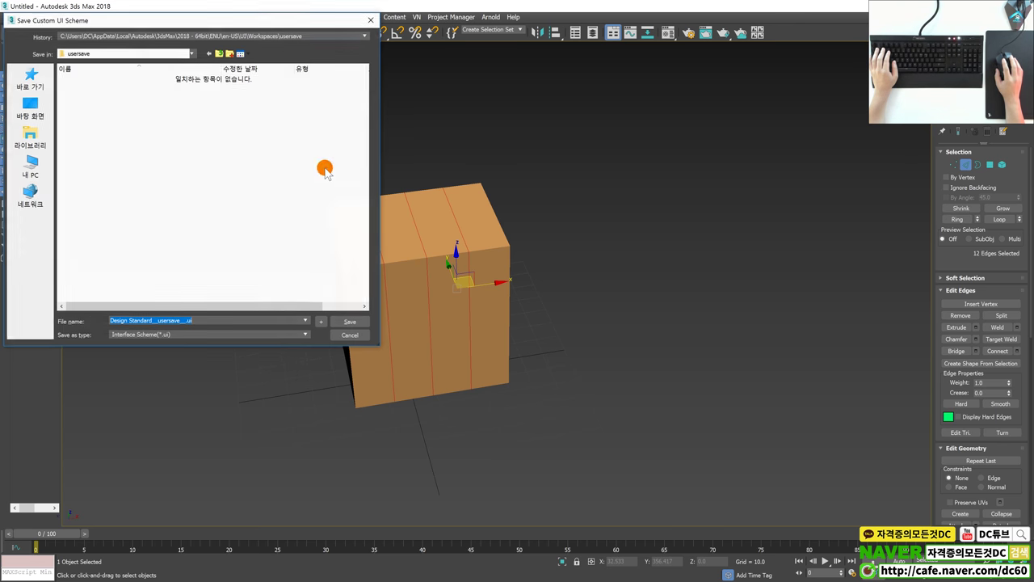
{"action": "mouse_move", "coordinate": [224, 14]}
{"action": "left_mouse_down"}
{"action": "mouse_move", "coordinate": [300, 36]}
{"action": "mouse_move", "coordinate": [304, 54]}
{"action": "left_mouse_up"}
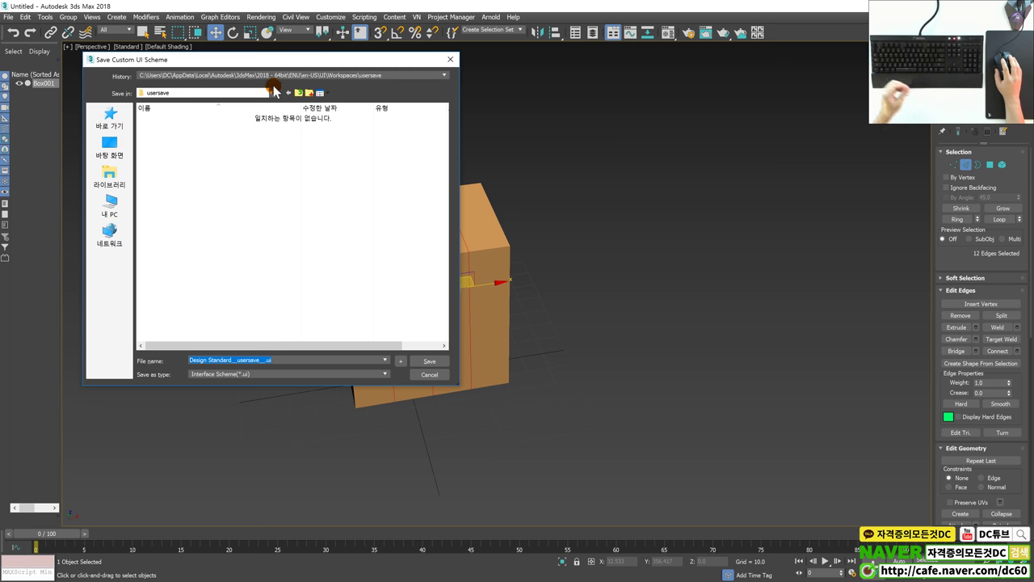
{"action": "left_click", "coordinate": [269, 93]}
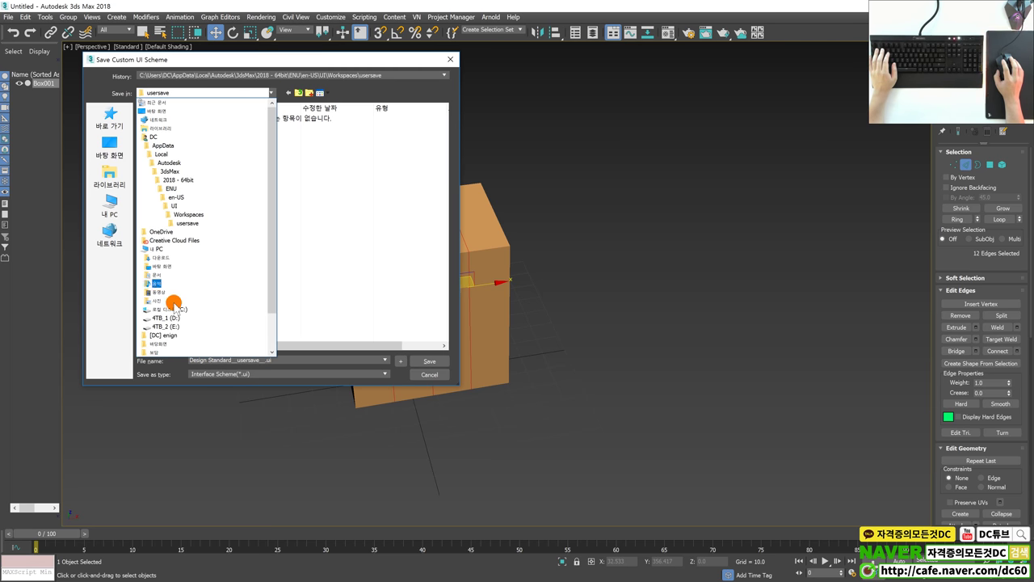
{"action": "left_click", "coordinate": [178, 311]}
{"action": "double_click", "coordinate": [173, 158]}
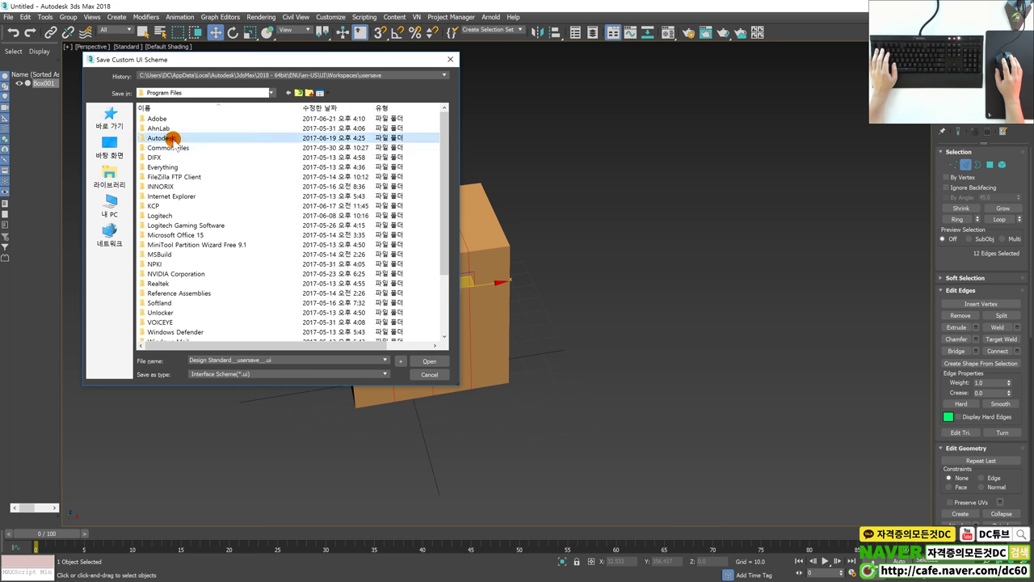
{"action": "double_click", "coordinate": [174, 138]}
{"action": "double_click", "coordinate": [174, 132]}
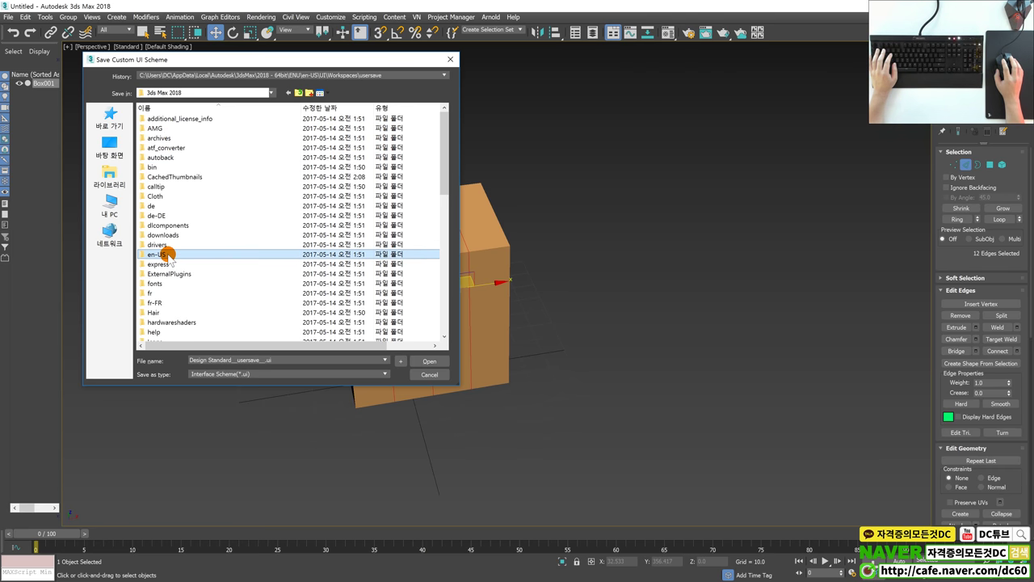
{"action": "double_click", "coordinate": [171, 255]}
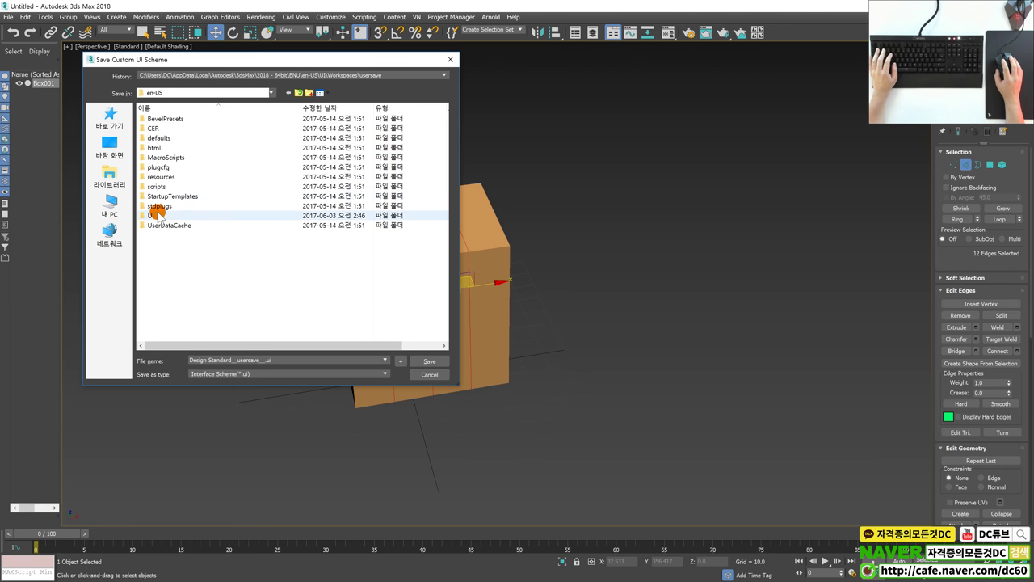
{"action": "double_click", "coordinate": [156, 214]}
- Save the scheme as DC.ui, overwriting the existing file
{"action": "left_click", "coordinate": [169, 165]}
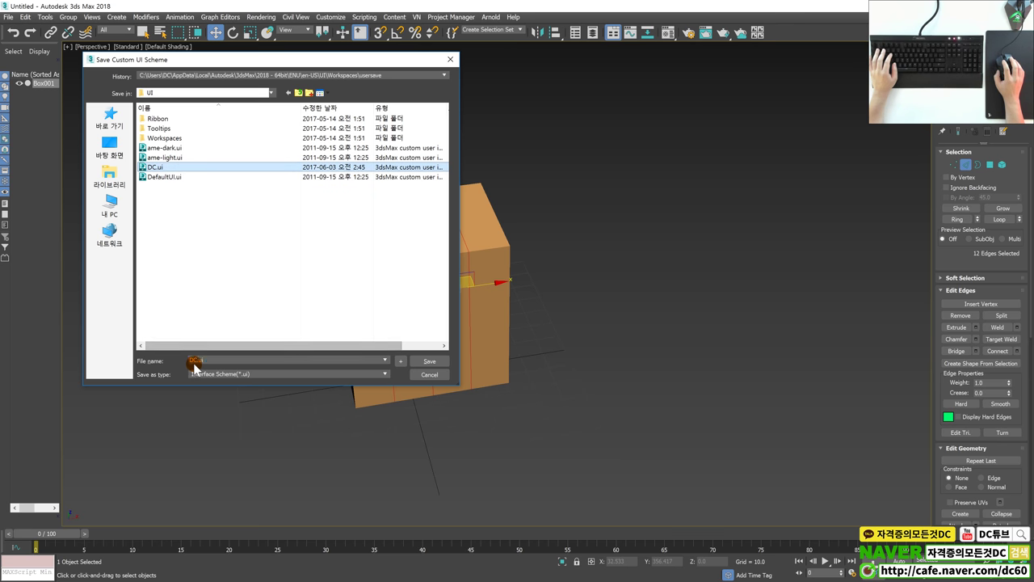
{"action": "left_click", "coordinate": [416, 362]}
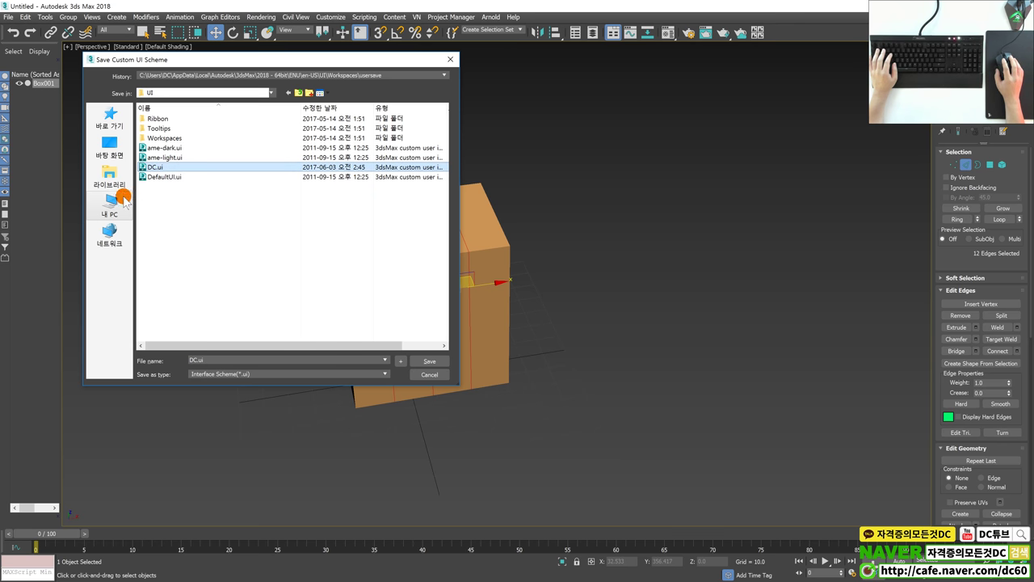
{"action": "left_click", "coordinate": [170, 168]}
{"action": "left_click", "coordinate": [430, 364]}
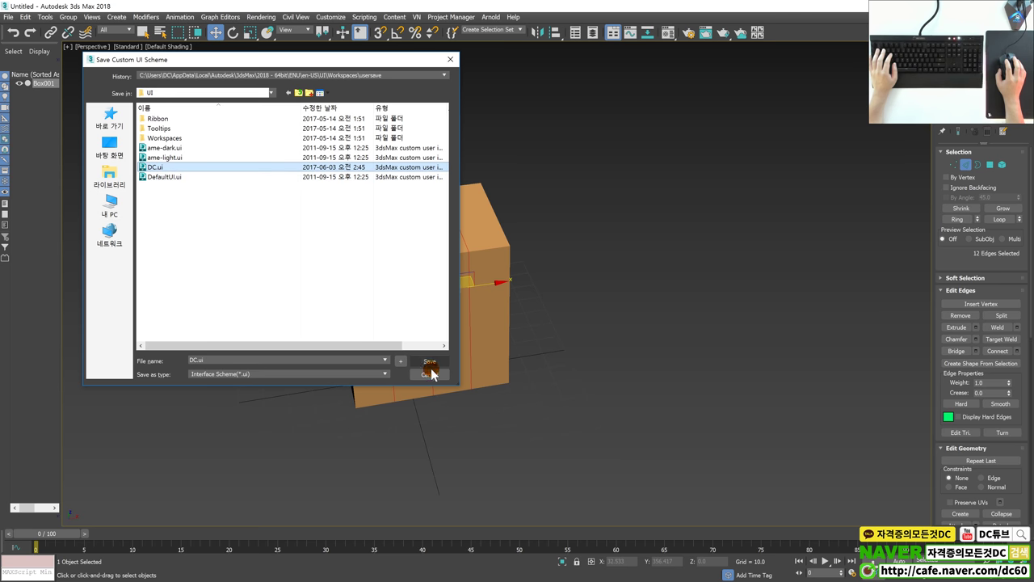
{"action": "left_click", "coordinate": [431, 382]}
{"action": "middle_click_drag", "start_coordinate": [480, 351], "coordinate": [473, 333], "text": "alt"}
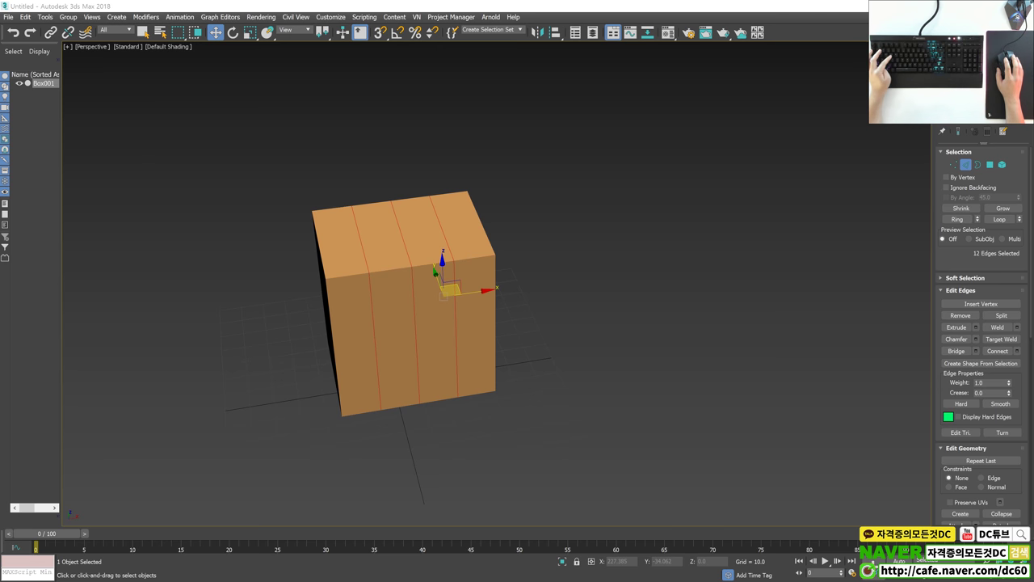
{"action": "key", "text": "super+e"}
- Browse File Explorer to the 3ds Max 2018 en-US\UI folder
{"action": "left_click", "coordinate": [540, 102]}
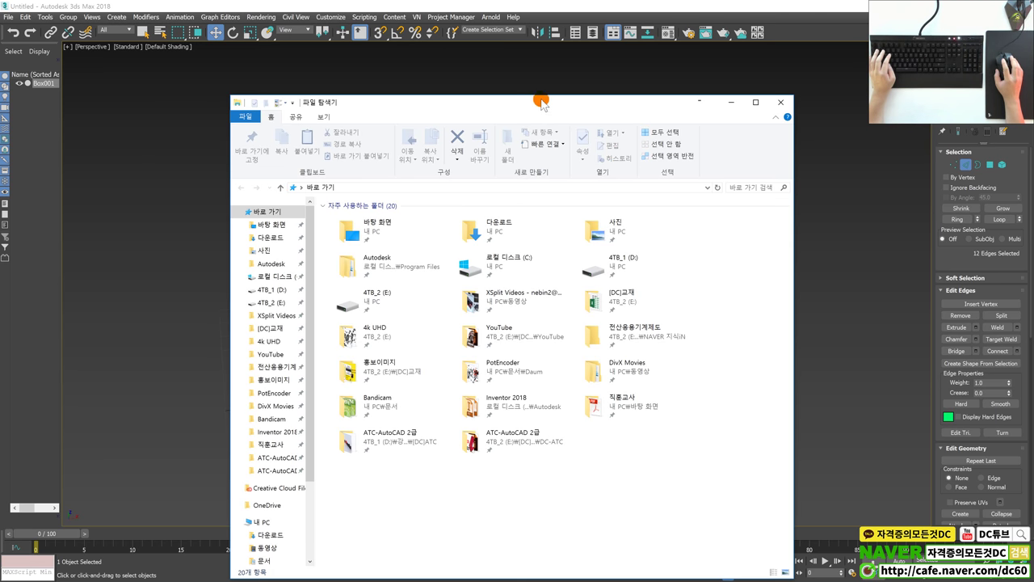
{"action": "left_click_drag", "start_coordinate": [496, 107], "coordinate": [1033, 105]}
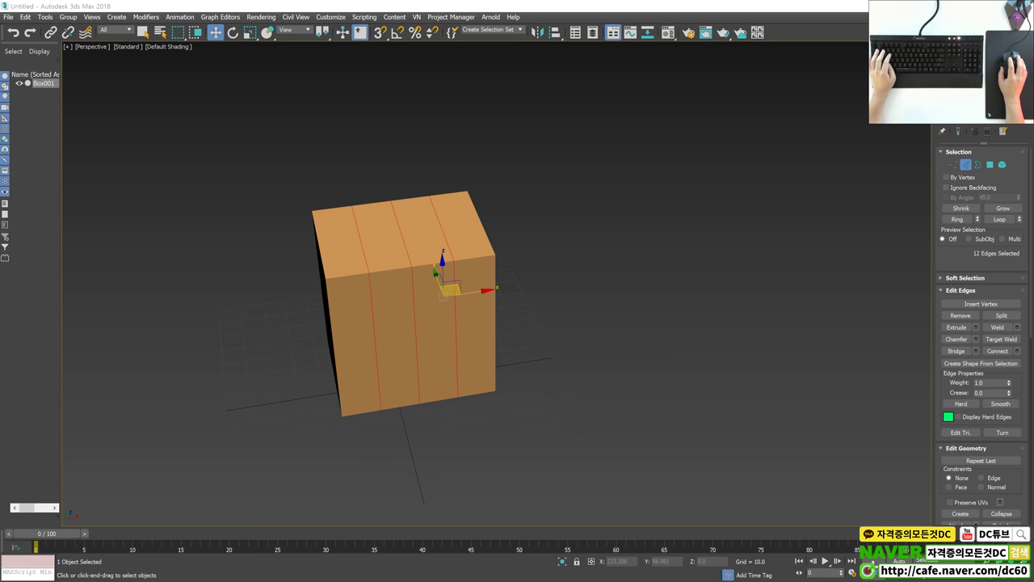
{"action": "key", "text": "super+e"}
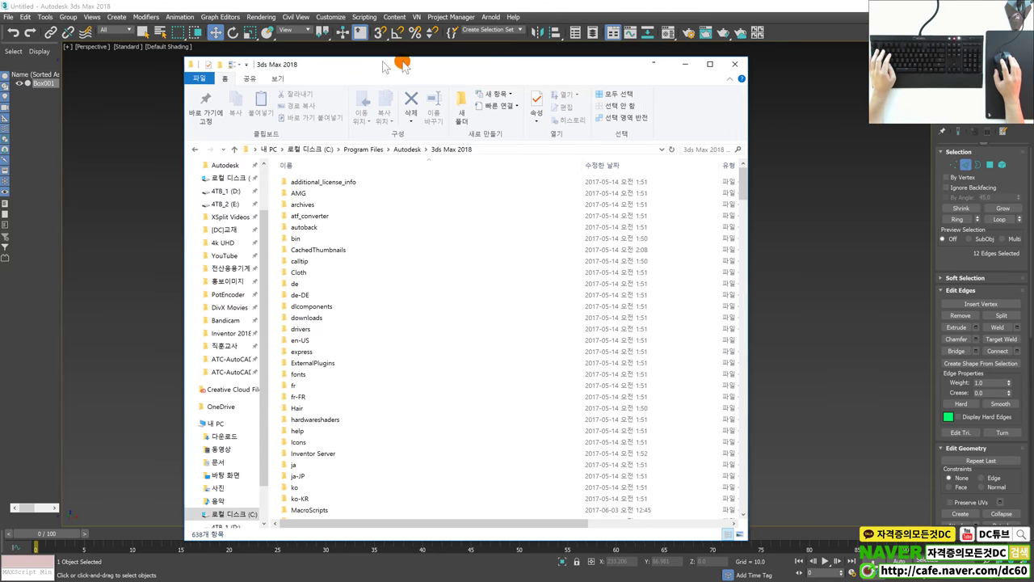
{"action": "left_click", "coordinate": [346, 328]}
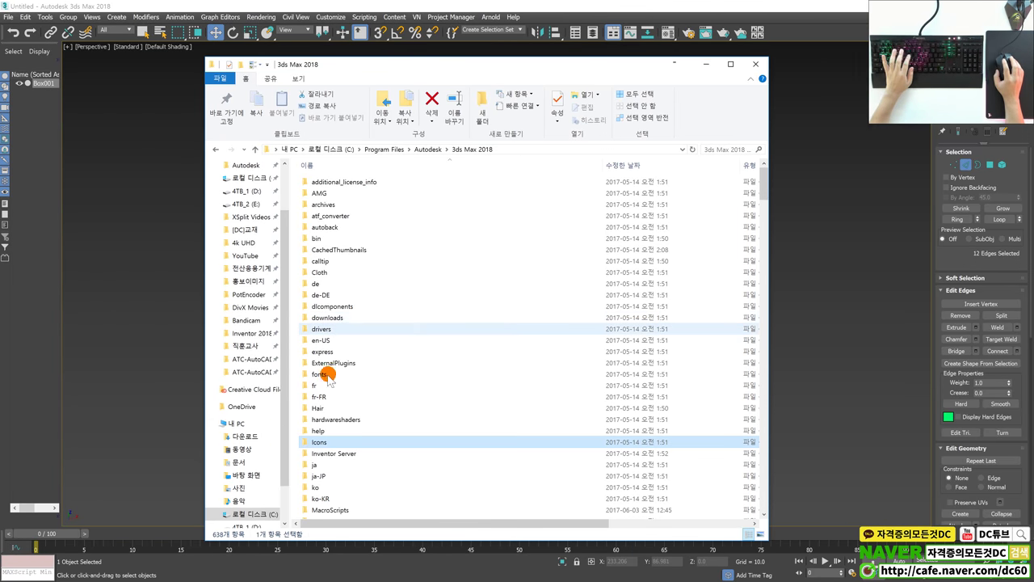
{"action": "left_click", "coordinate": [324, 464]}
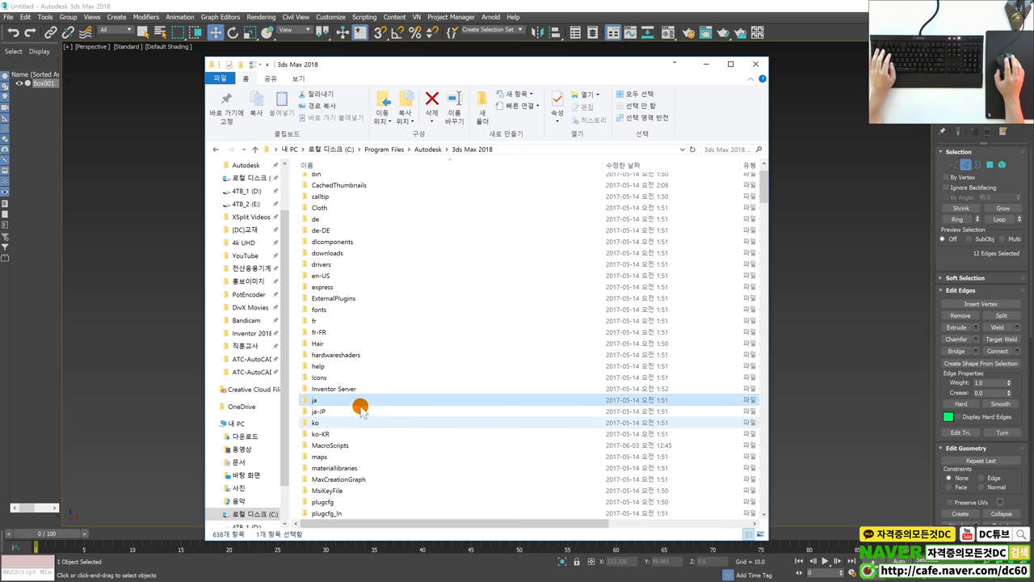
{"action": "left_click", "coordinate": [347, 294]}
{"action": "double_click", "coordinate": [323, 338]}
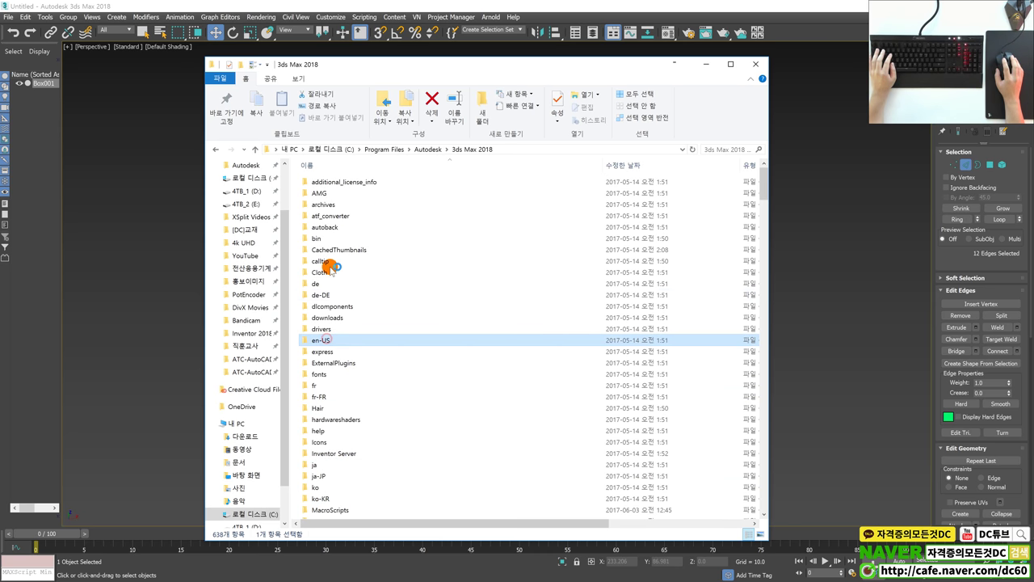
{"action": "double_click", "coordinate": [315, 296]}
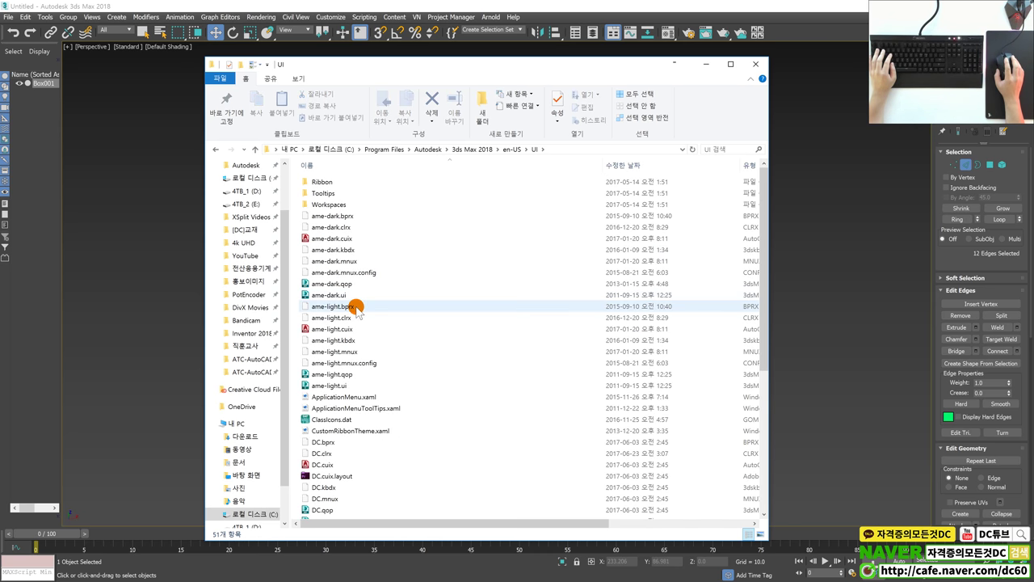
- Compress the eight DC scheme files into UI.zip and return to 3ds Max
{"action": "key", "text": "d"}
{"action": "scroll", "coordinate": [353, 296], "scroll_direction": "down", "scroll_amount": 4}
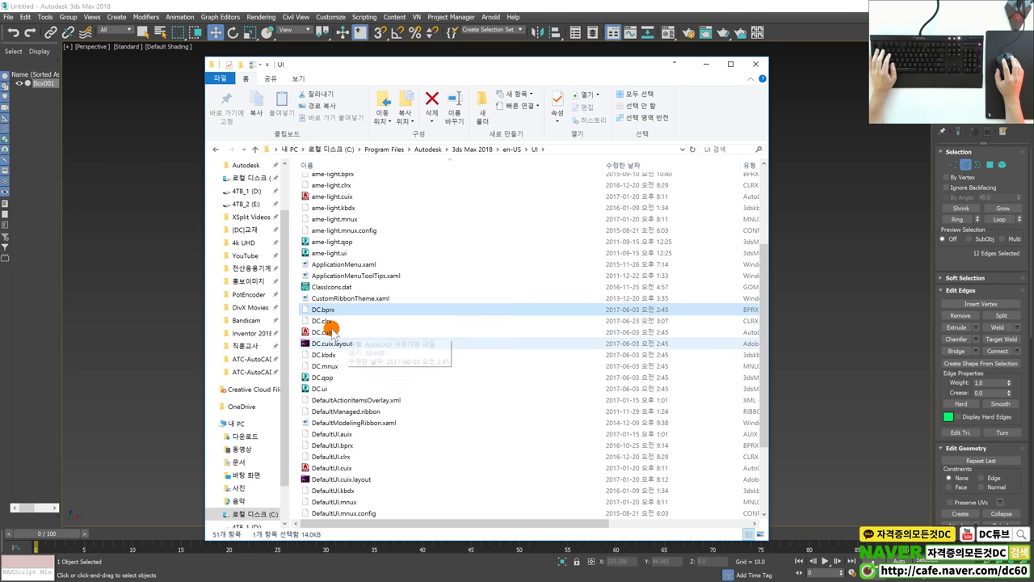
{"action": "left_click", "coordinate": [330, 322]}
{"action": "key", "text": "Down"}
{"action": "key", "text": "Down"}
{"action": "key", "text": "Down"}
{"action": "key", "text": "Down"}
{"action": "key", "text": "Down"}
{"action": "key", "text": "Down"}
{"action": "left_click", "coordinate": [322, 309], "text": "shift"}
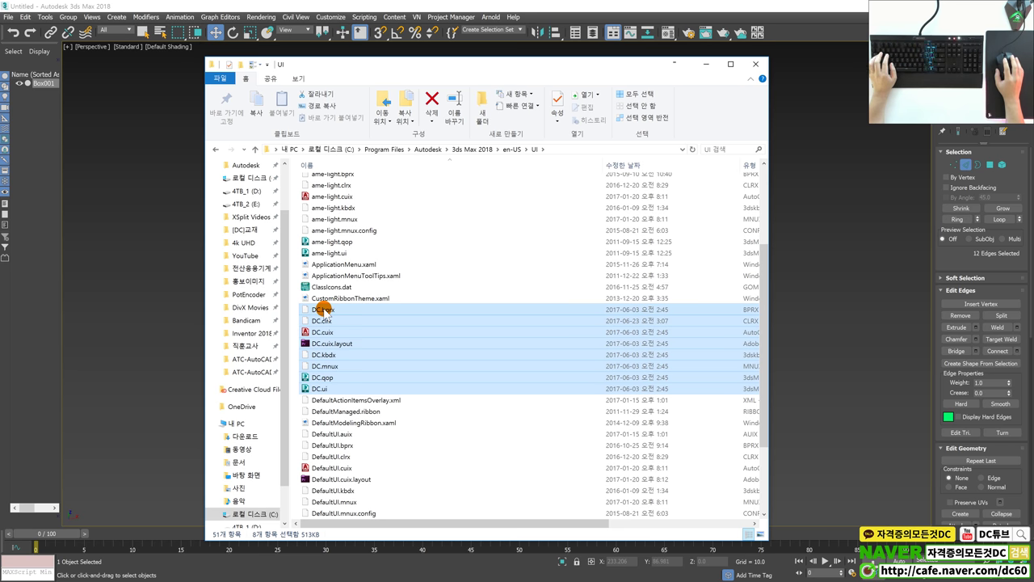
{"action": "right_click", "coordinate": [322, 309]}
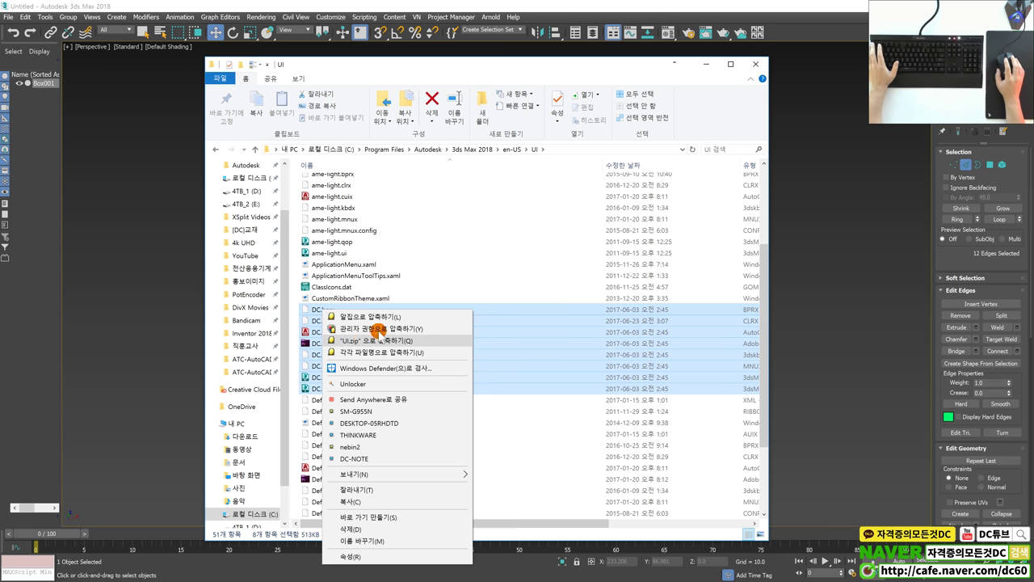
{"action": "left_click", "coordinate": [387, 327]}
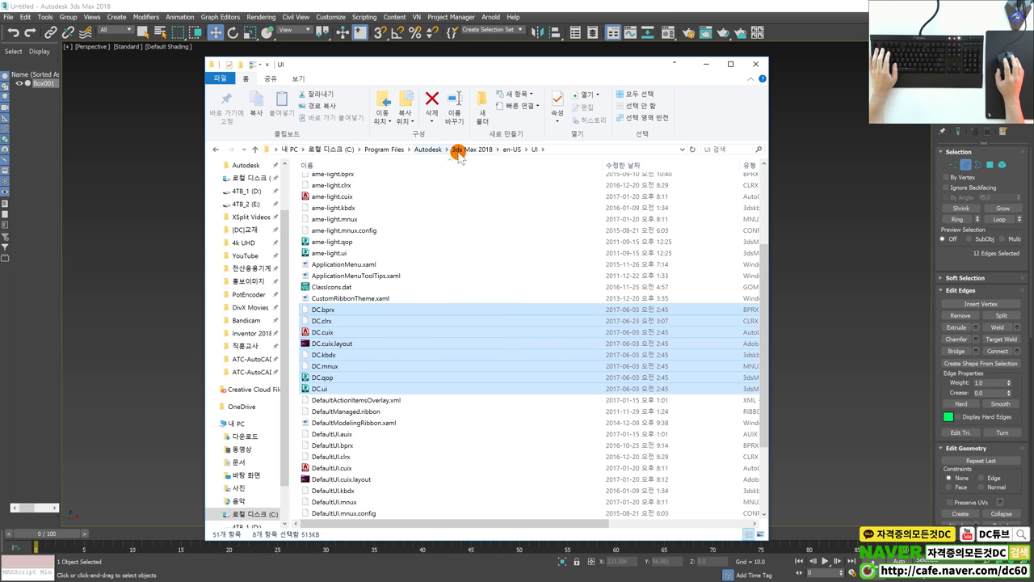
{"action": "left_click", "coordinate": [777, 178]}
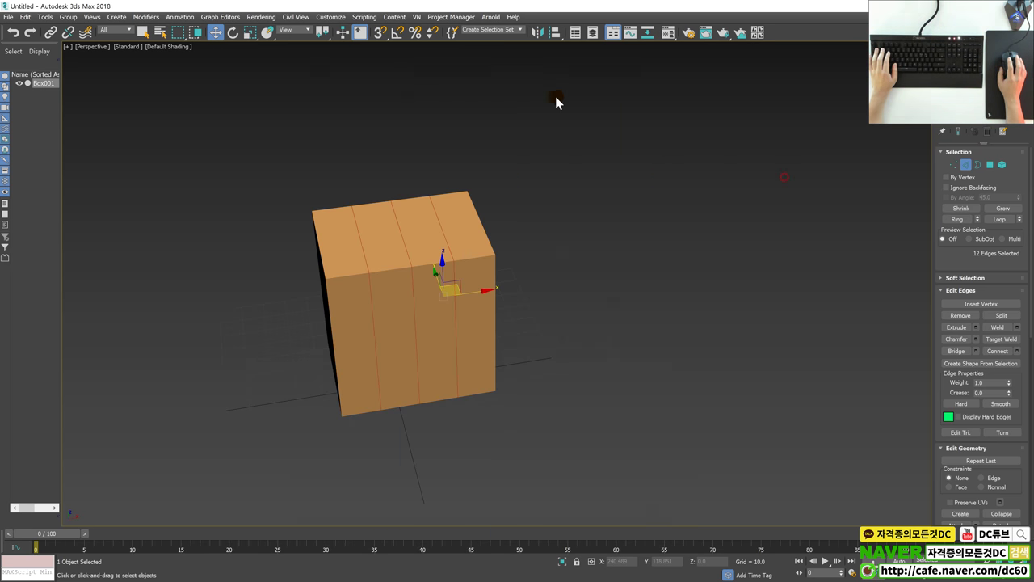
{"action": "left_click", "coordinate": [331, 17]}
{"action": "key", "text": "Escape"}
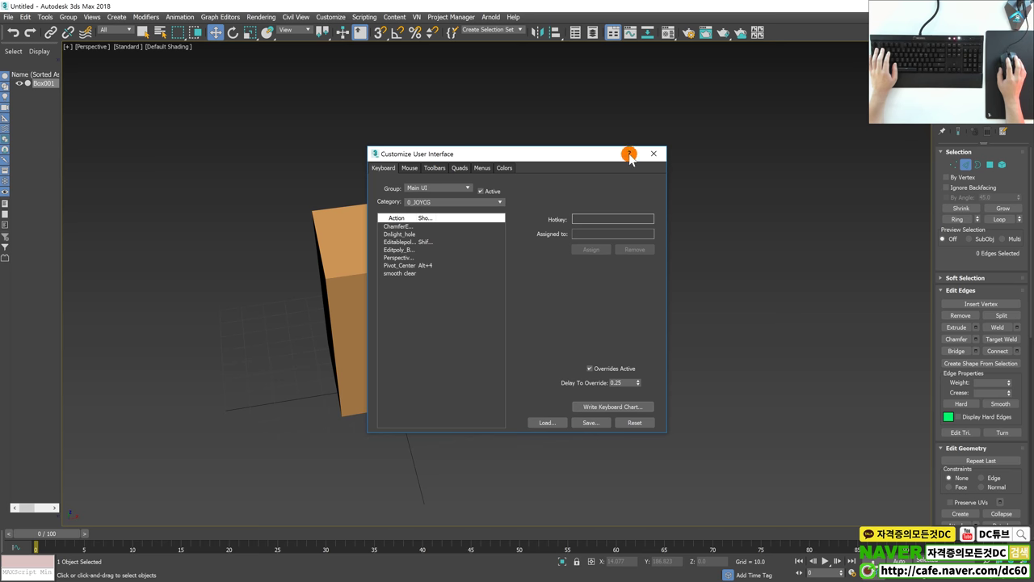
{"action": "left_click", "coordinate": [654, 153]}
{"action": "left_click", "coordinate": [340, 20]}
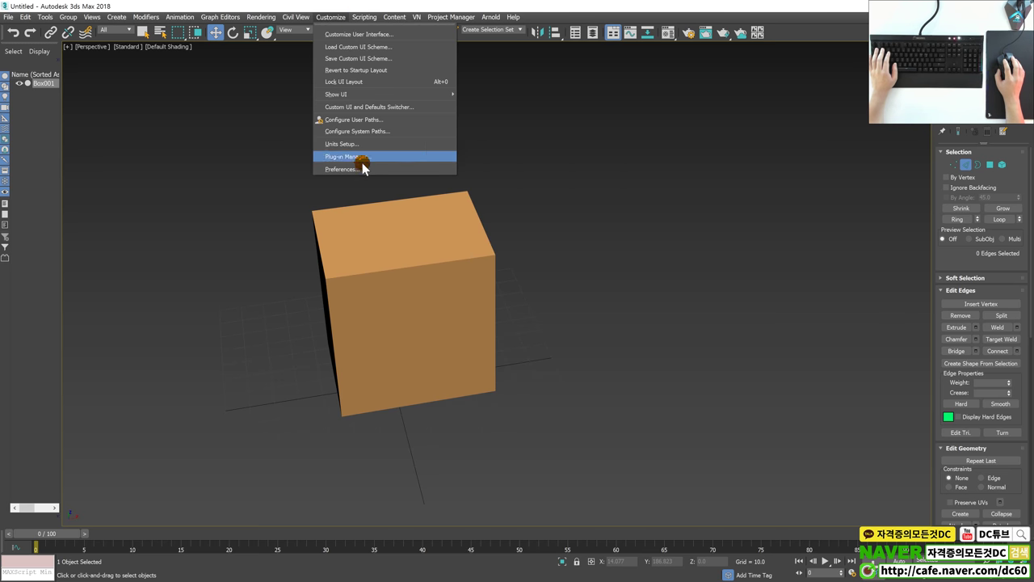
{"action": "left_click", "coordinate": [373, 47]}
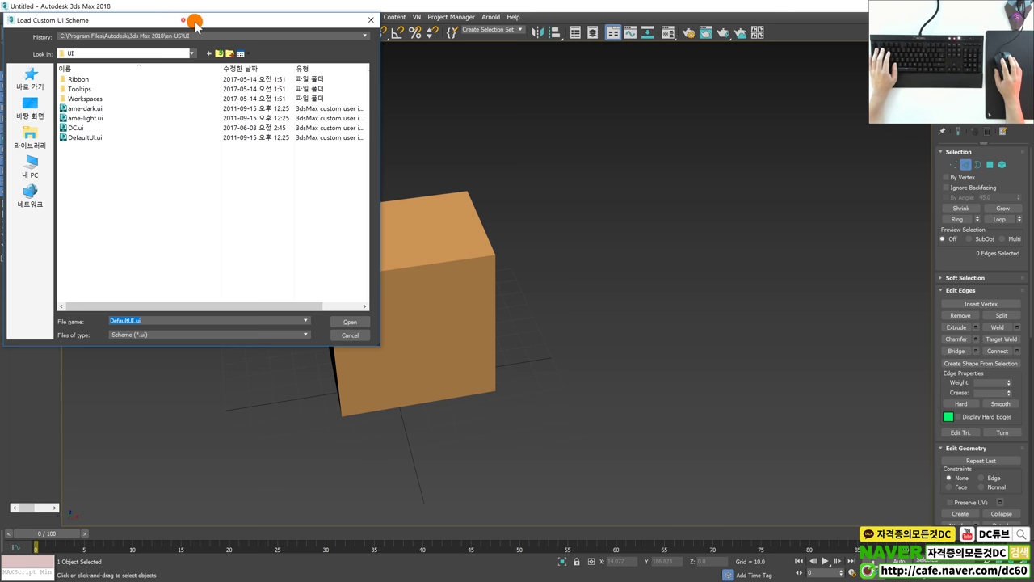
{"action": "left_click_drag", "start_coordinate": [189, 20], "coordinate": [251, 33]}
{"action": "left_click", "coordinate": [137, 139]}
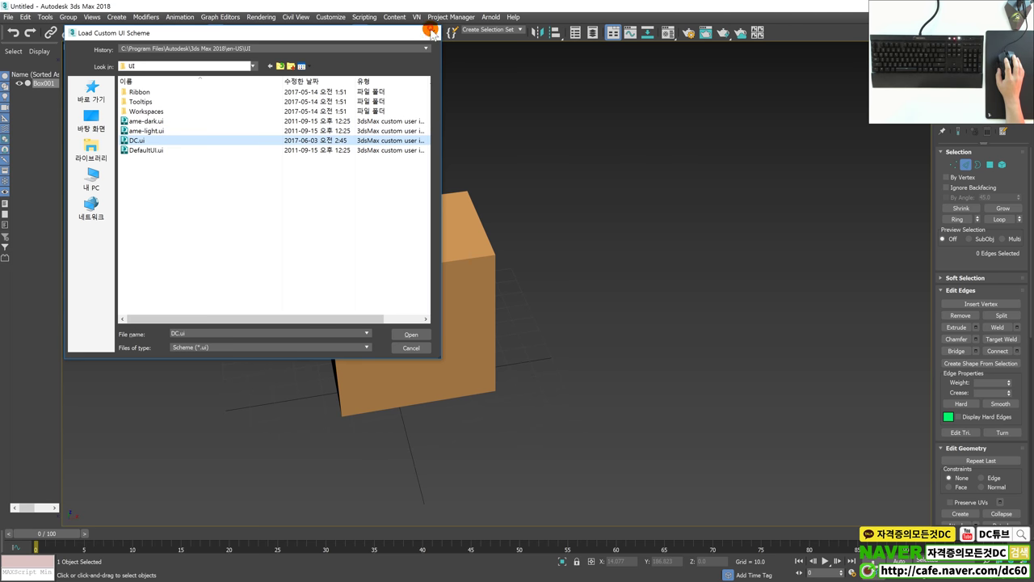
{"action": "left_click", "coordinate": [433, 32]}
{"action": "left_click", "coordinate": [340, 20]}
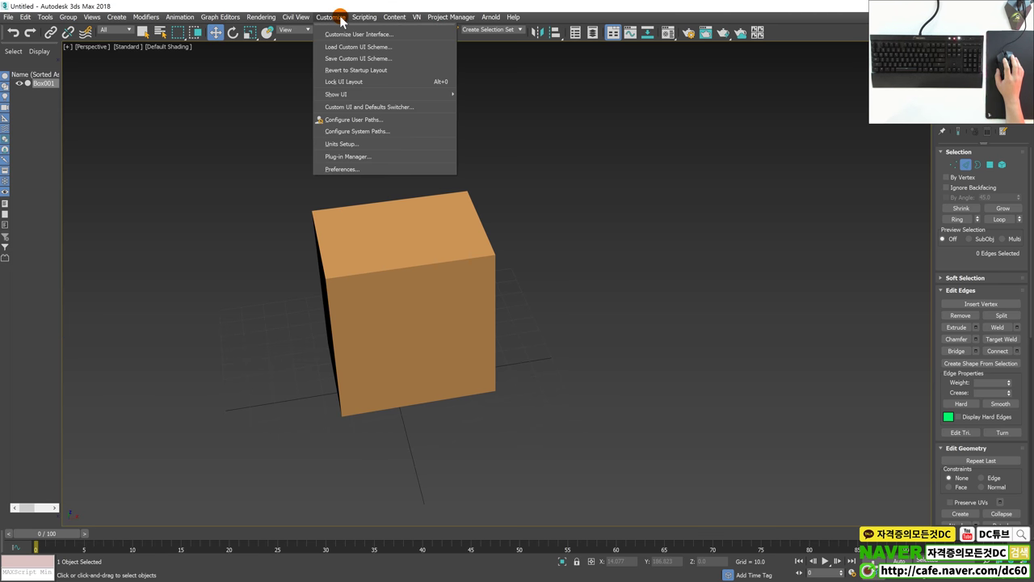
- Set DC as the UI scheme in the Custom UI and Defaults Switcher
{"action": "left_click", "coordinate": [358, 108]}
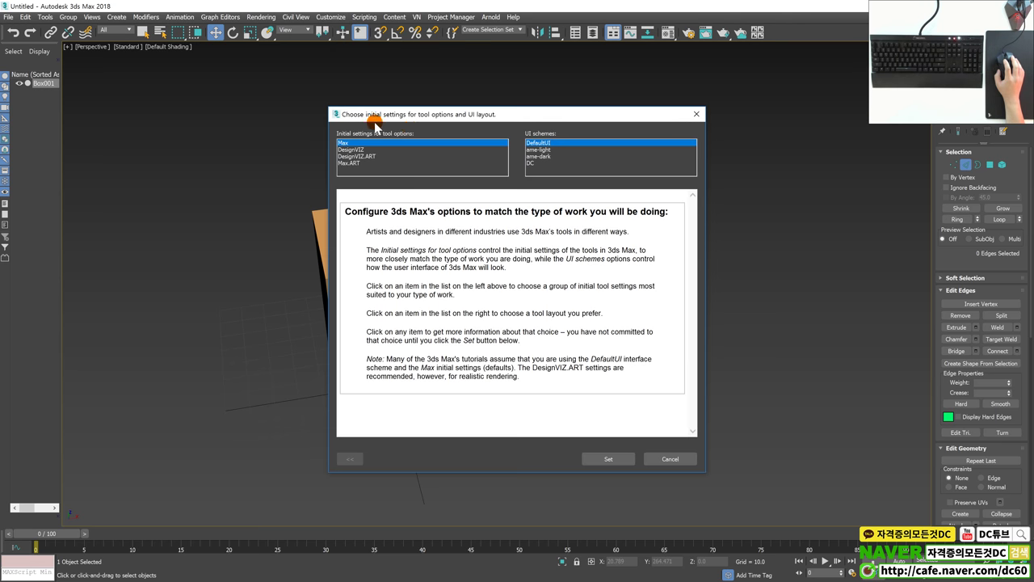
{"action": "left_click", "coordinate": [536, 164]}
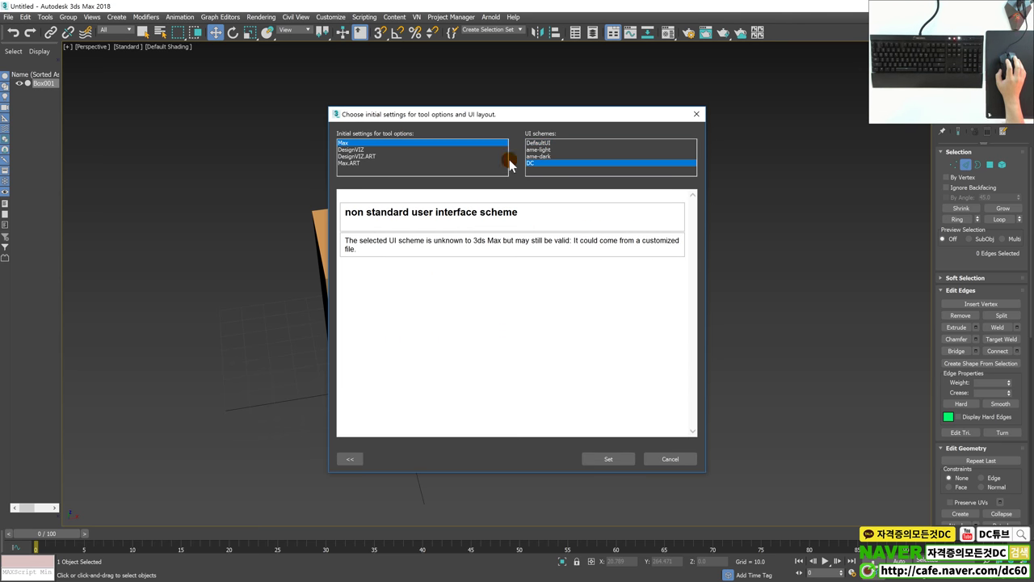
{"action": "left_click", "coordinate": [618, 462]}
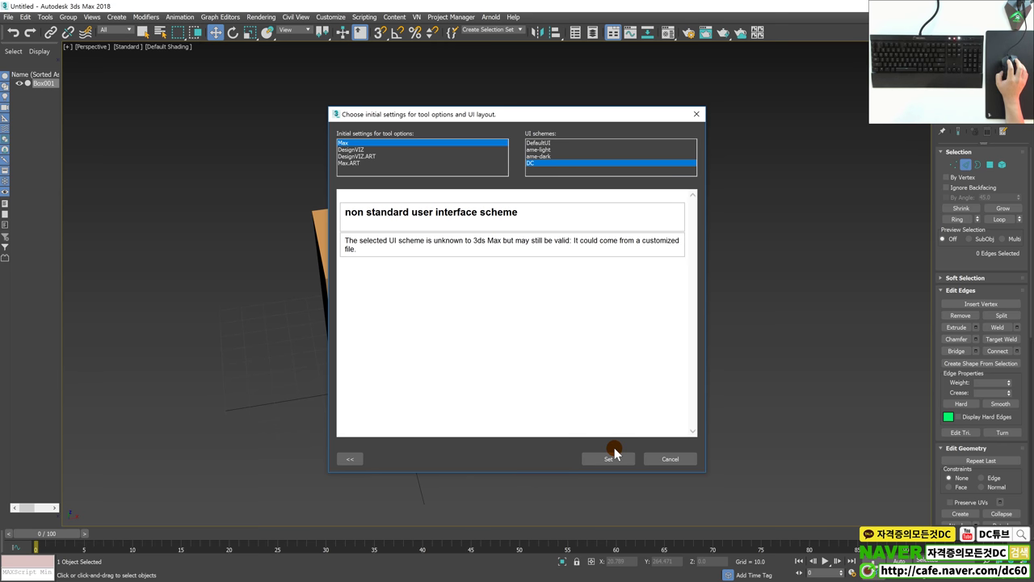
{"action": "left_click", "coordinate": [658, 459]}
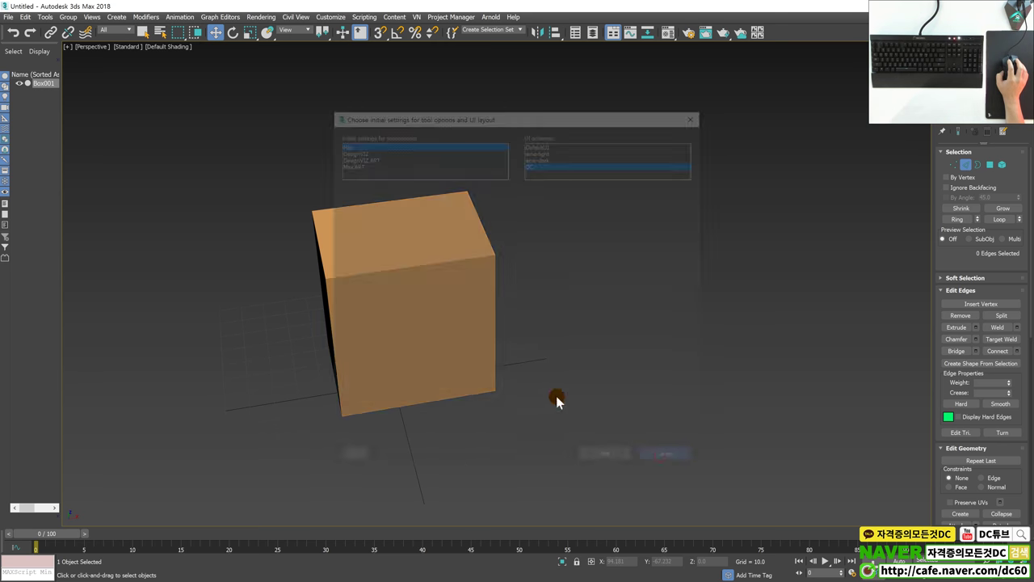
{"action": "middle_click_drag", "start_coordinate": [360, 205], "coordinate": [374, 180], "text": "alt"}
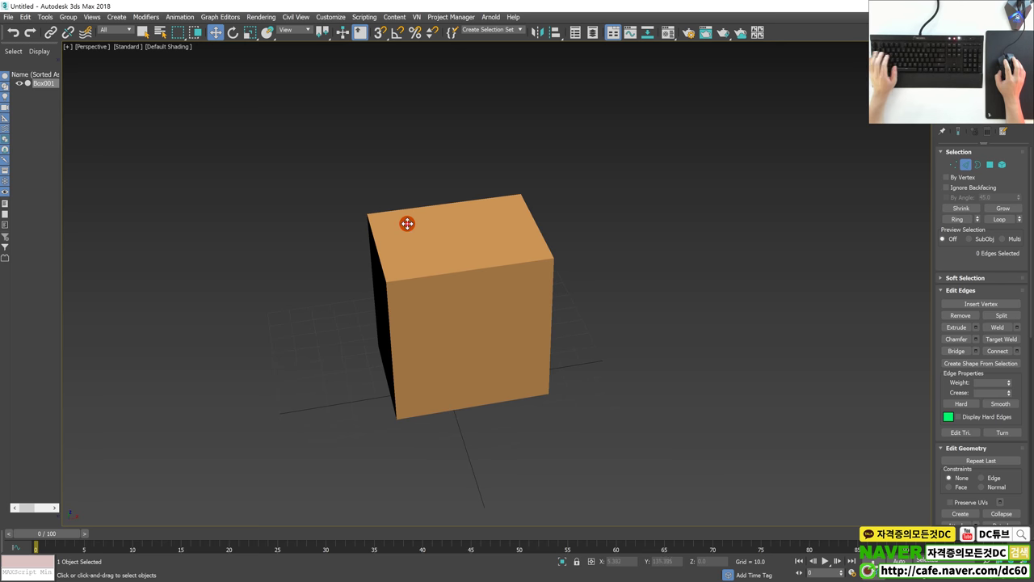
- Test the custom edge quad menus and connect the box's edges into vertical strips
{"action": "left_click", "coordinate": [404, 216]}
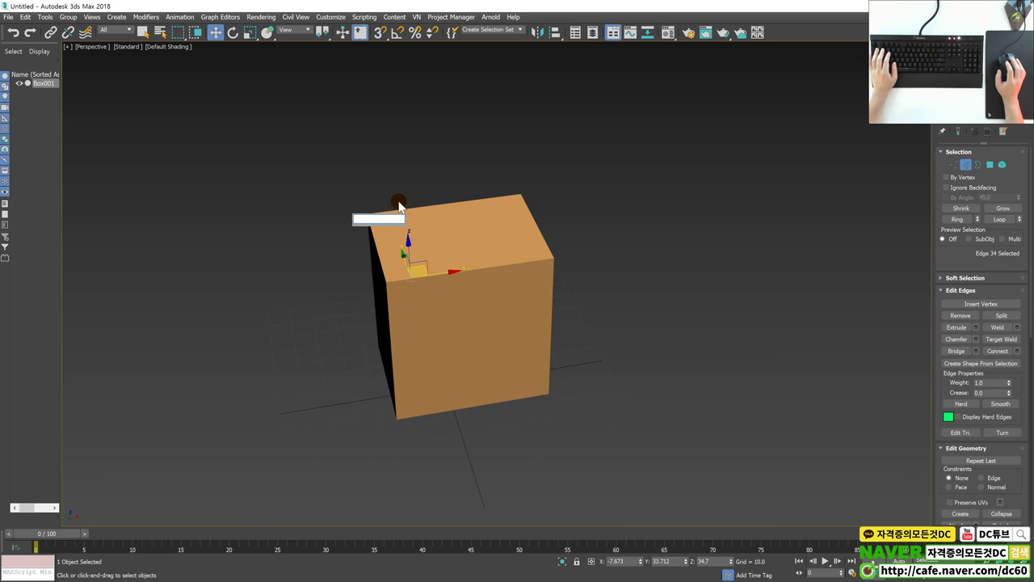
{"action": "right_click", "coordinate": [409, 143]}
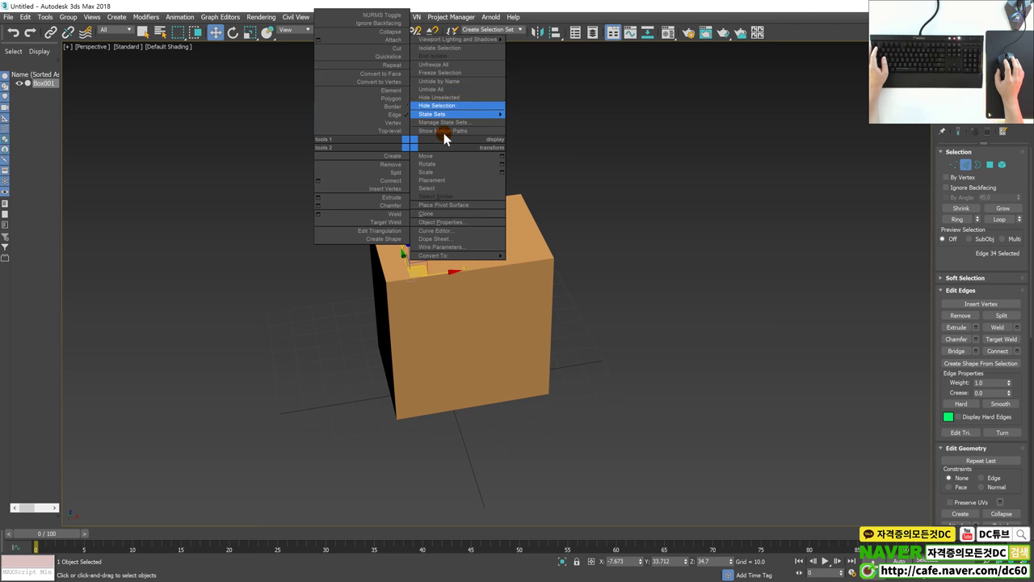
{"action": "left_click", "coordinate": [533, 263]}
{"action": "left_click", "coordinate": [501, 260]}
{"action": "right_click", "coordinate": [500, 256]}
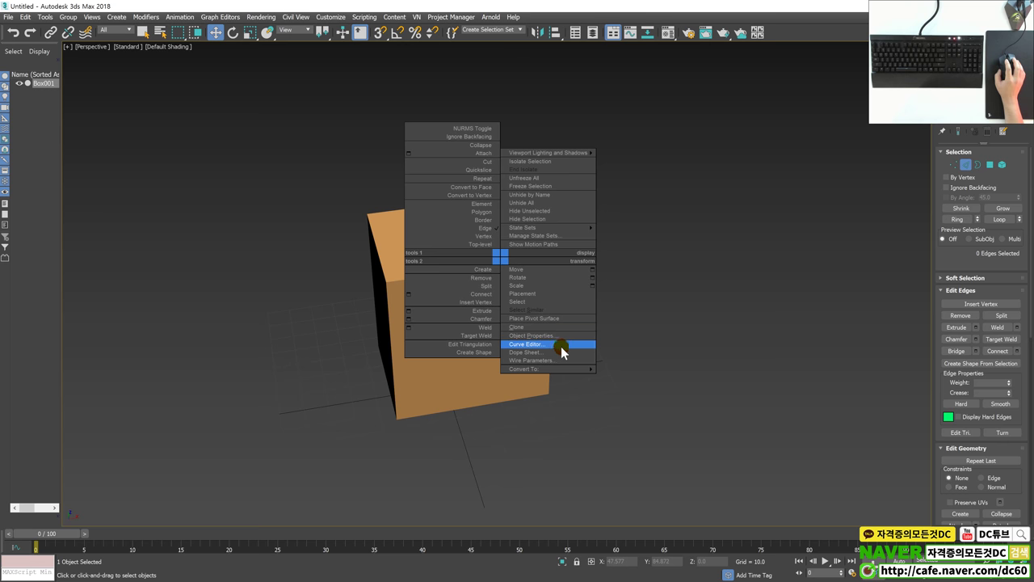
{"action": "left_click", "coordinate": [470, 331]}
{"action": "left_click", "coordinate": [471, 283]}
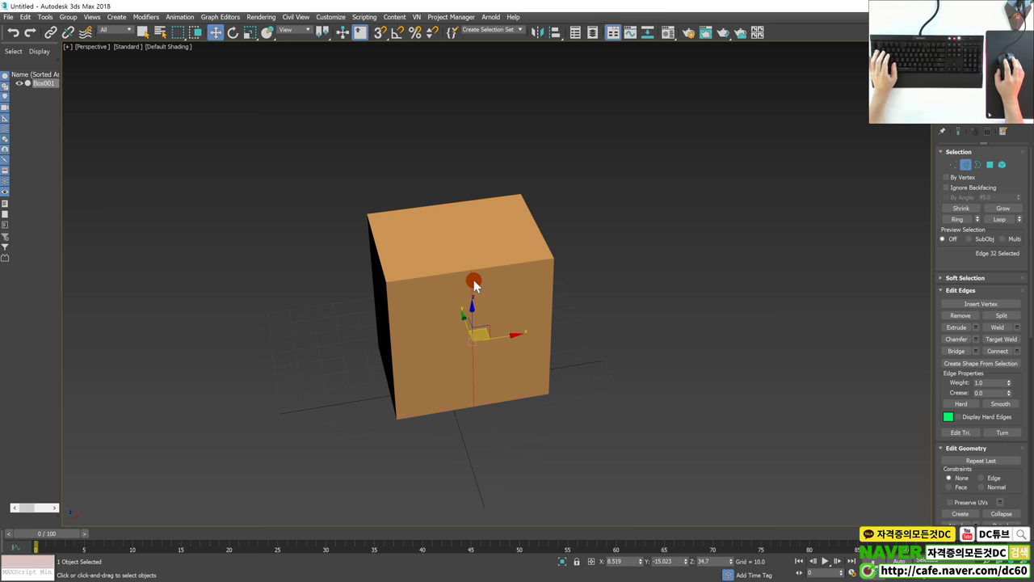
{"action": "key", "text": "F4"}
{"action": "right_click", "coordinate": [465, 274]}
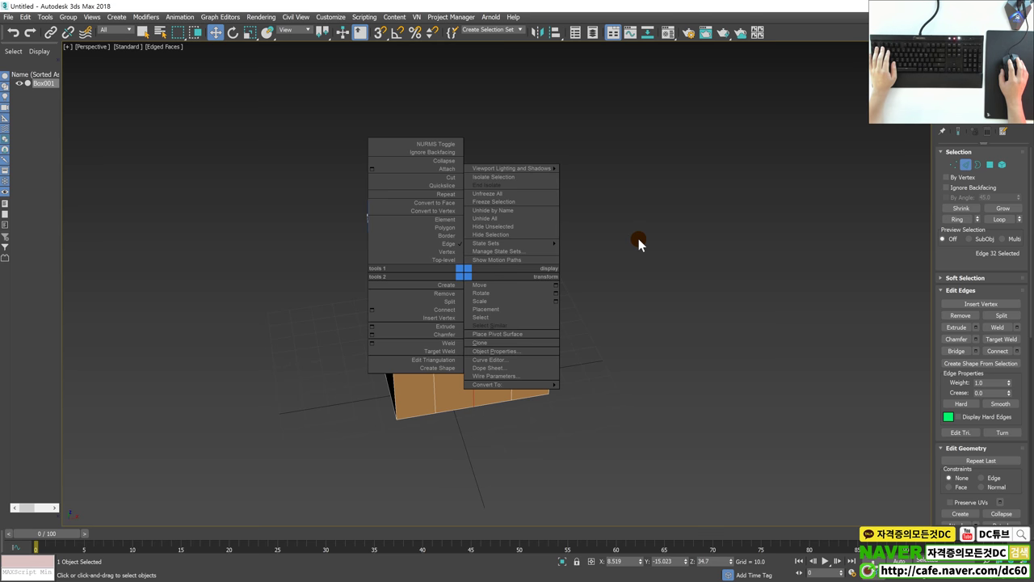
{"action": "left_click", "coordinate": [638, 238]}
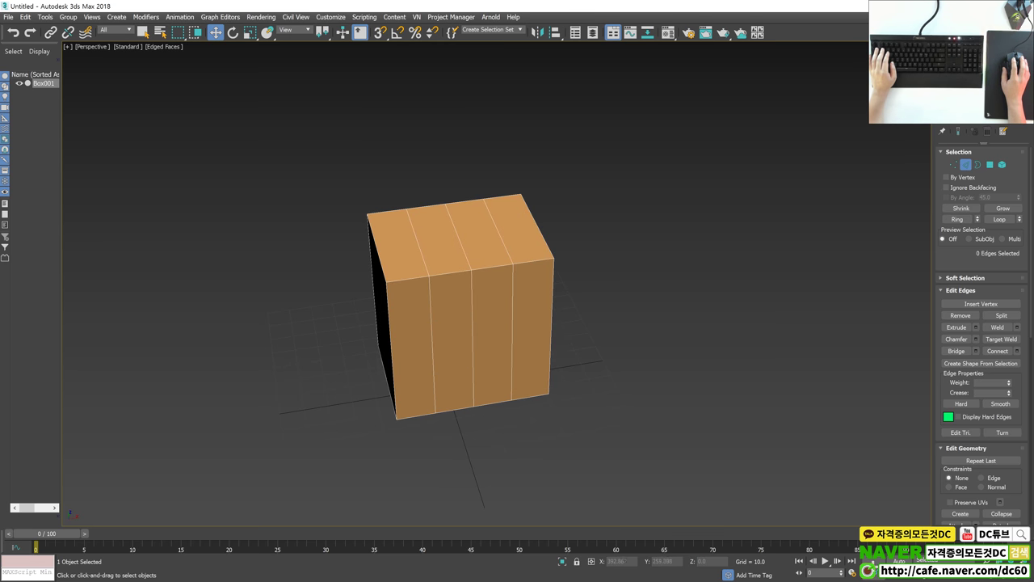
- Delete the box and pick the Rectangle shape tool
{"action": "left_click", "coordinate": [942, 131]}
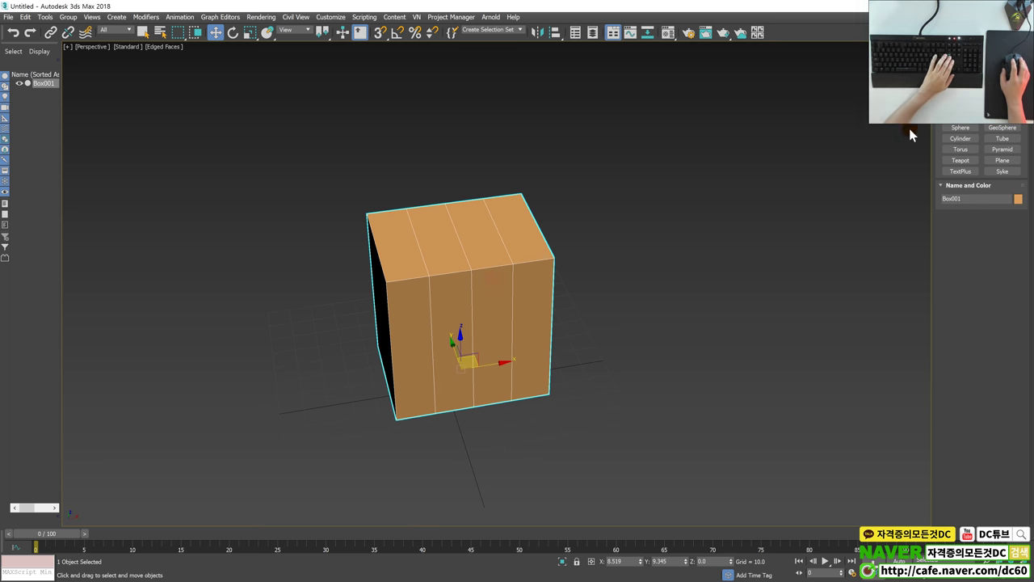
{"action": "key", "text": "Delete"}
{"action": "left_click", "coordinate": [961, 71]}
{"action": "left_click", "coordinate": [1003, 125]}
{"action": "key", "text": "alt+w"}
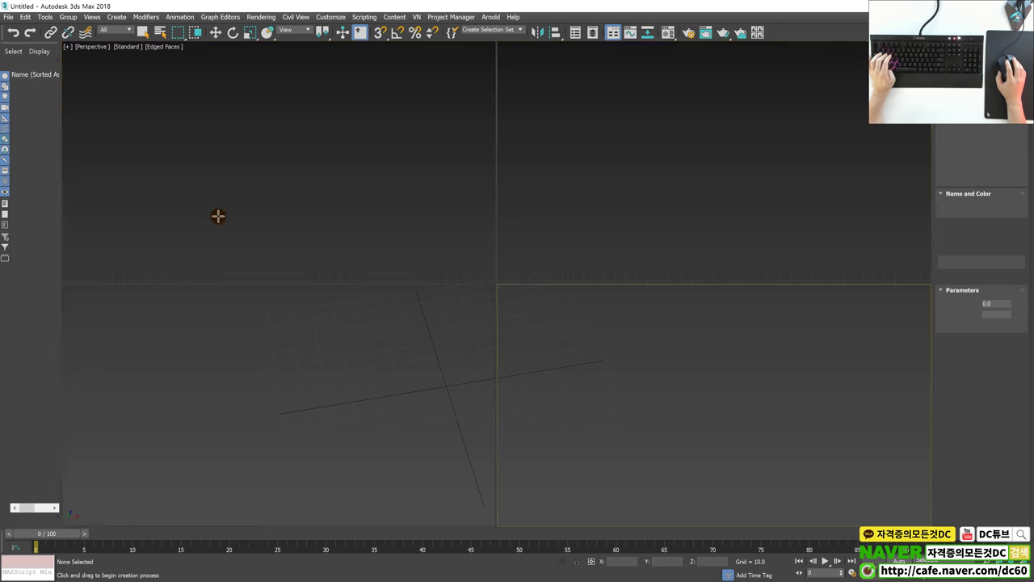
- Draw a rectangle in the maximized Top view, copy it rightward, and colour both orange
{"action": "key", "text": "alt+w"}
{"action": "left_click_drag", "start_coordinate": [299, 164], "coordinate": [476, 330]}
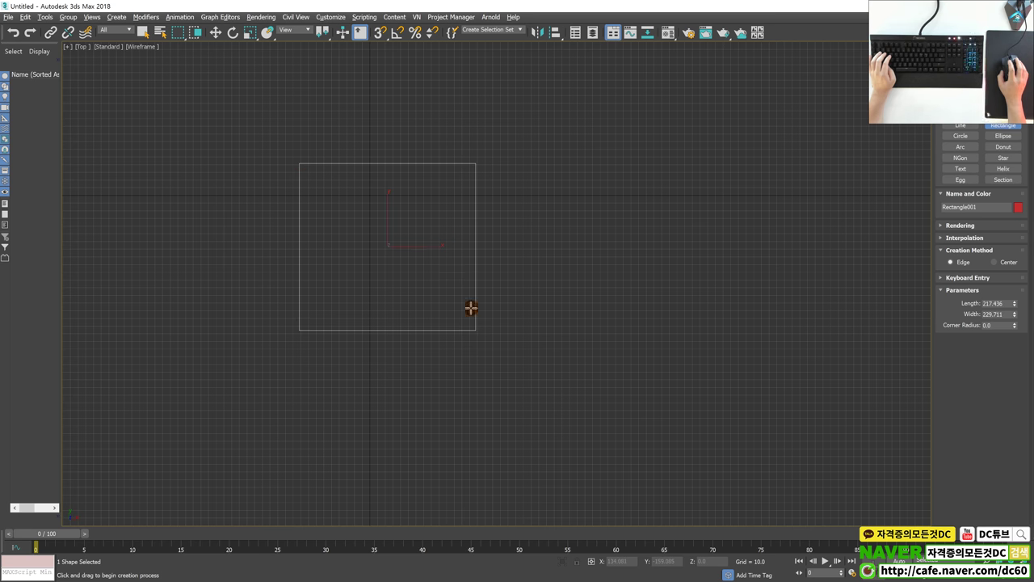
{"action": "key", "text": "w"}
{"action": "left_click_drag", "start_coordinate": [410, 239], "coordinate": [643, 211], "text": "shift"}
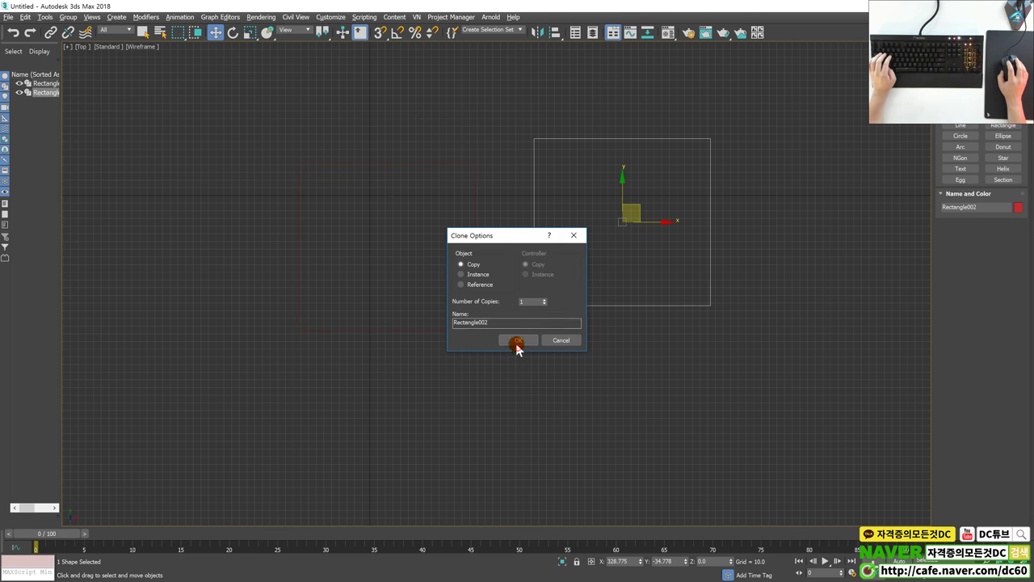
{"action": "left_click", "coordinate": [501, 342]}
{"action": "left_click", "coordinate": [365, 279]}
{"action": "left_click", "coordinate": [588, 365]}
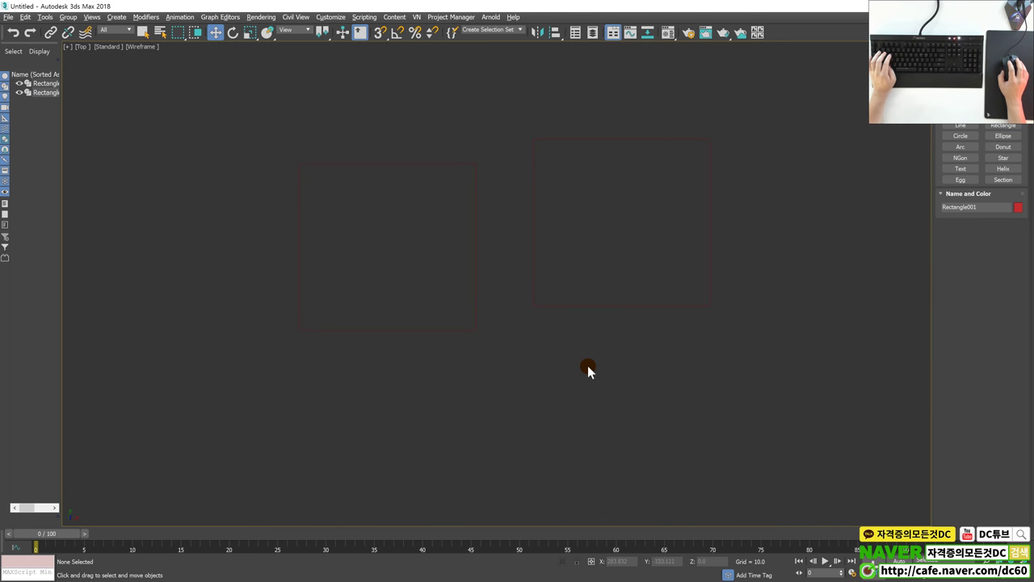
{"action": "key", "text": "ctrl+a"}
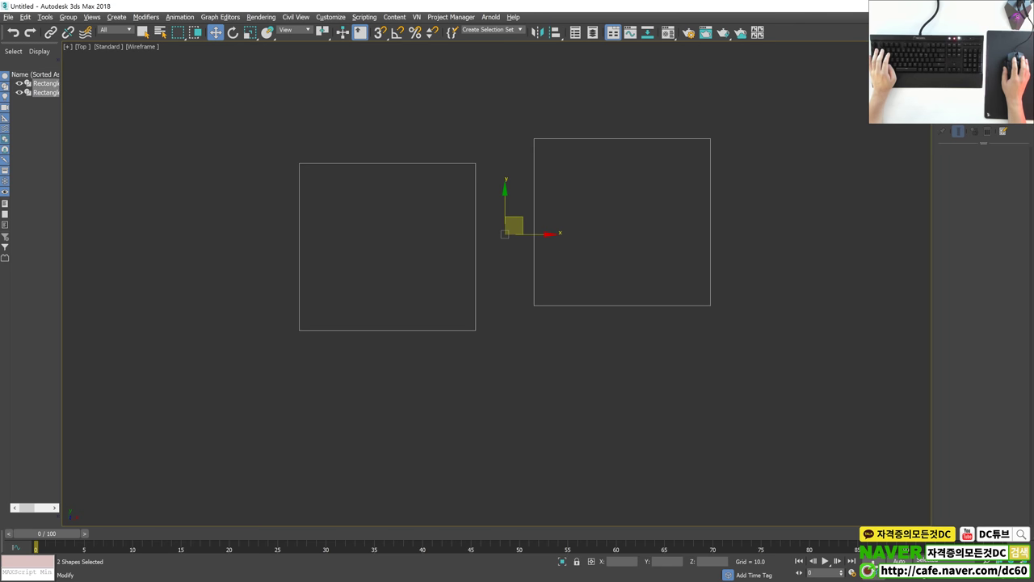
{"action": "left_click", "coordinate": [437, 259]}
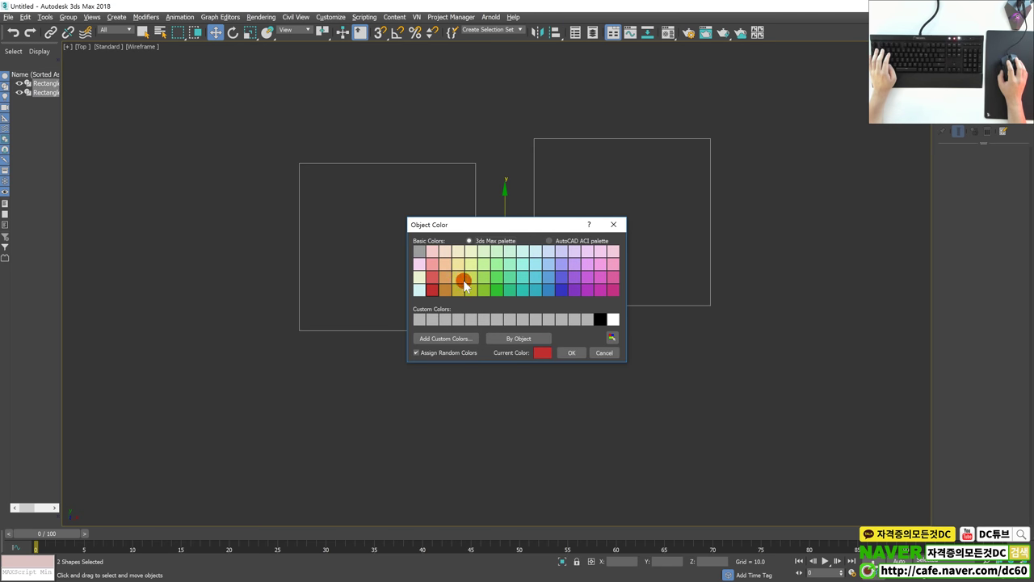
{"action": "left_click", "coordinate": [571, 353]}
{"action": "left_click", "coordinate": [554, 358]}
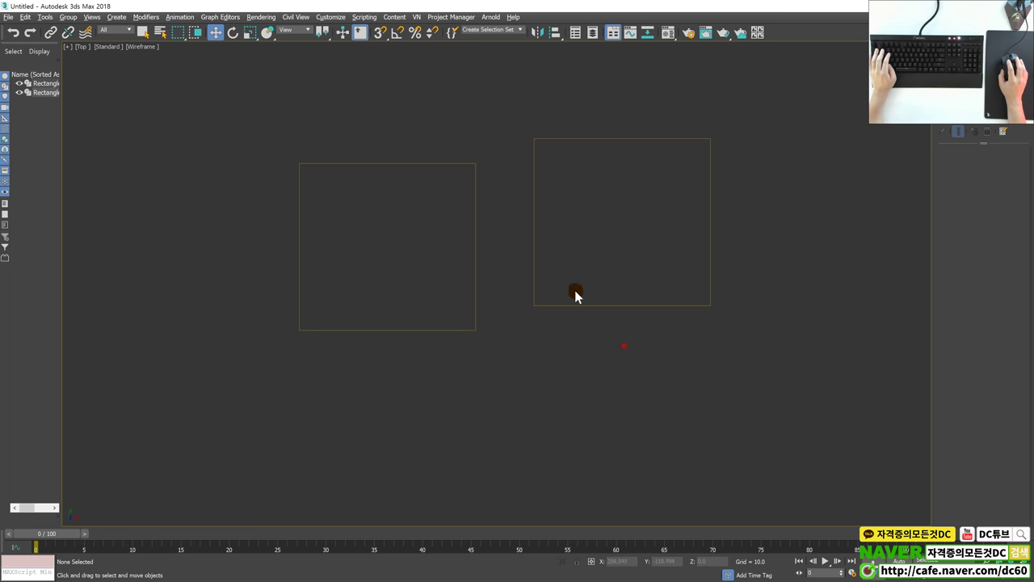
- Freeze both rectangles from the quad menu, undo it, and restore four viewports
{"action": "left_click_drag", "start_coordinate": [572, 288], "coordinate": [651, 328]}
{"action": "left_click", "coordinate": [618, 381]}
{"action": "key", "text": "ctrl+a"}
{"action": "left_click", "coordinate": [386, 194]}
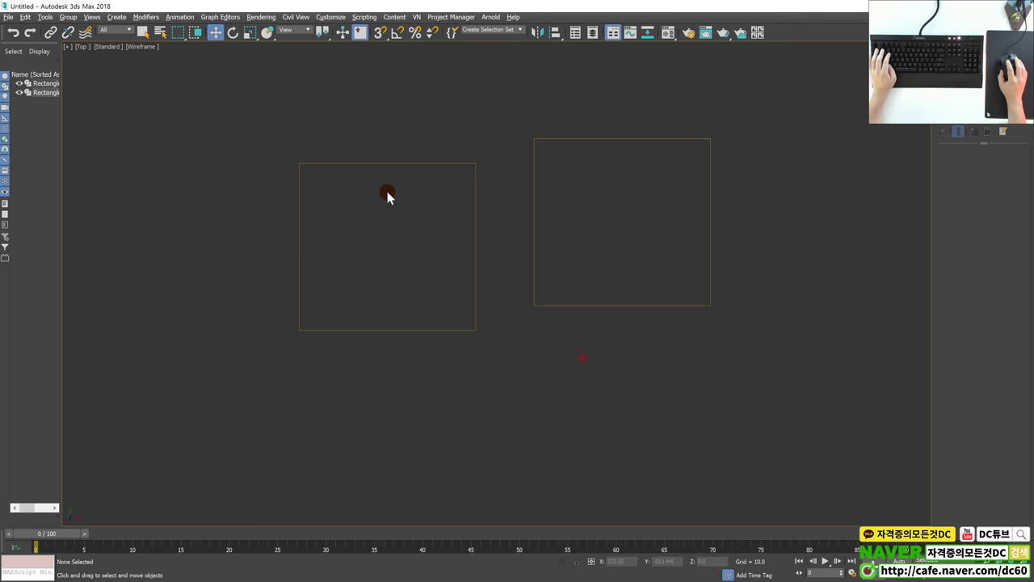
{"action": "right_click", "coordinate": [394, 193]}
{"action": "left_click", "coordinate": [558, 373]}
{"action": "left_click", "coordinate": [335, 167], "text": "ctrl"}
{"action": "right_click", "coordinate": [334, 169]}
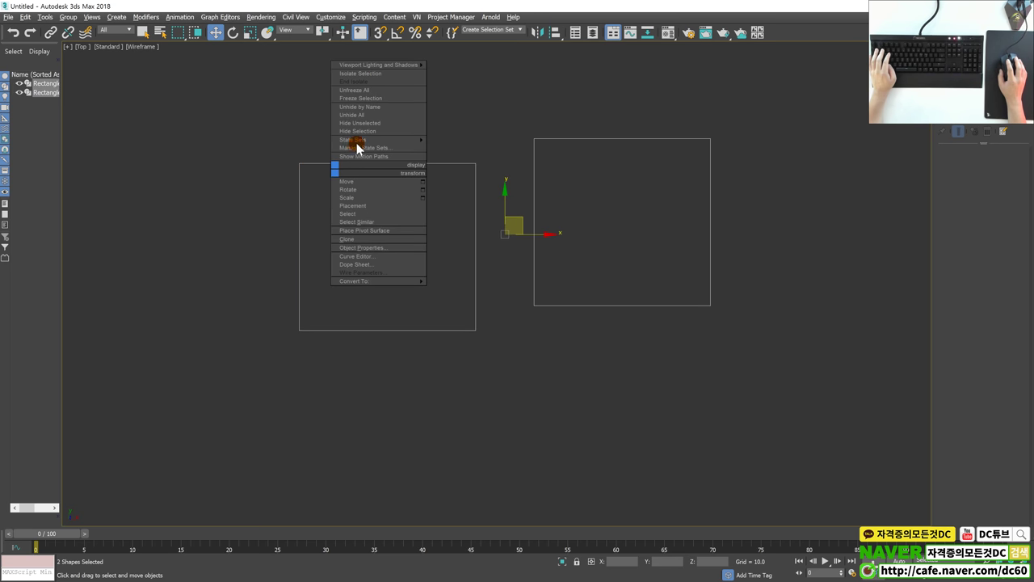
{"action": "left_click", "coordinate": [362, 97]}
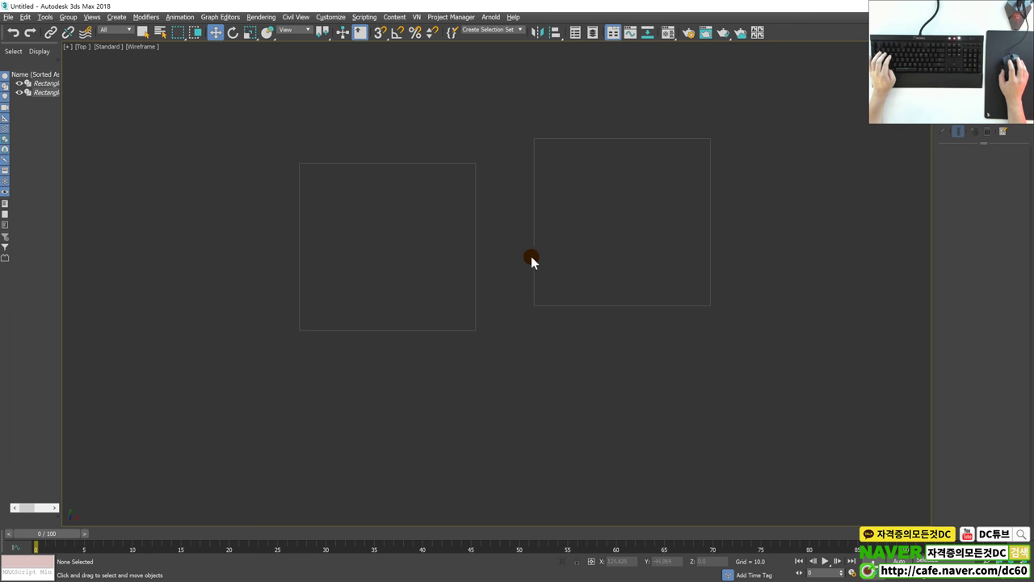
{"action": "key", "text": "ctrl+z"}
{"action": "key", "text": "alt+w"}
{"action": "left_click", "coordinate": [545, 364]}
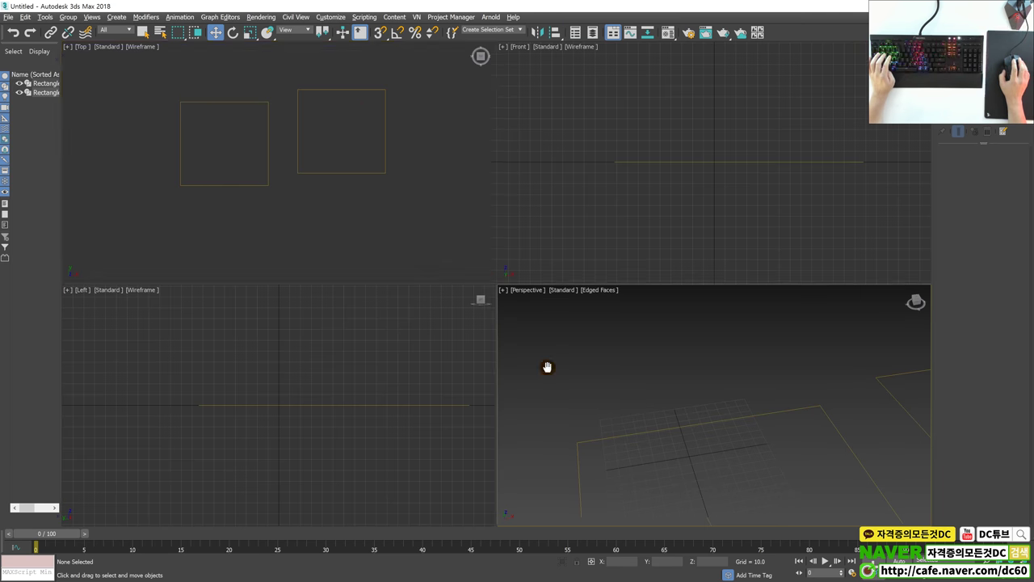
- Draw a box in the maximized Perspective view and freeze it from the quad menu
{"action": "key", "text": "alt+w"}
{"action": "scroll", "coordinate": [682, 222], "scroll_direction": "down", "scroll_amount": 5}
{"action": "left_click", "coordinate": [943, 130]}
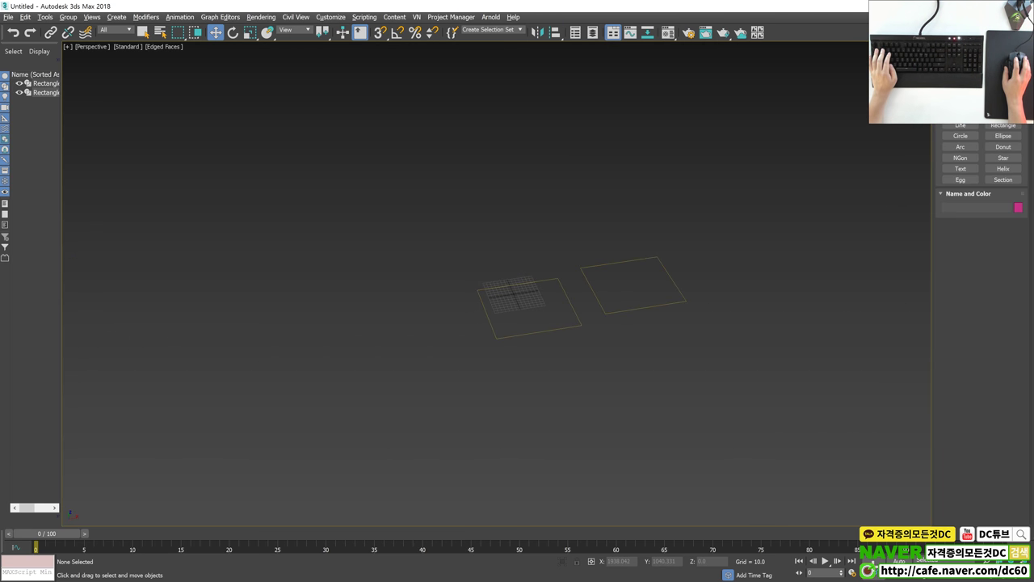
{"action": "left_click_drag", "start_coordinate": [335, 184], "coordinate": [424, 245]}
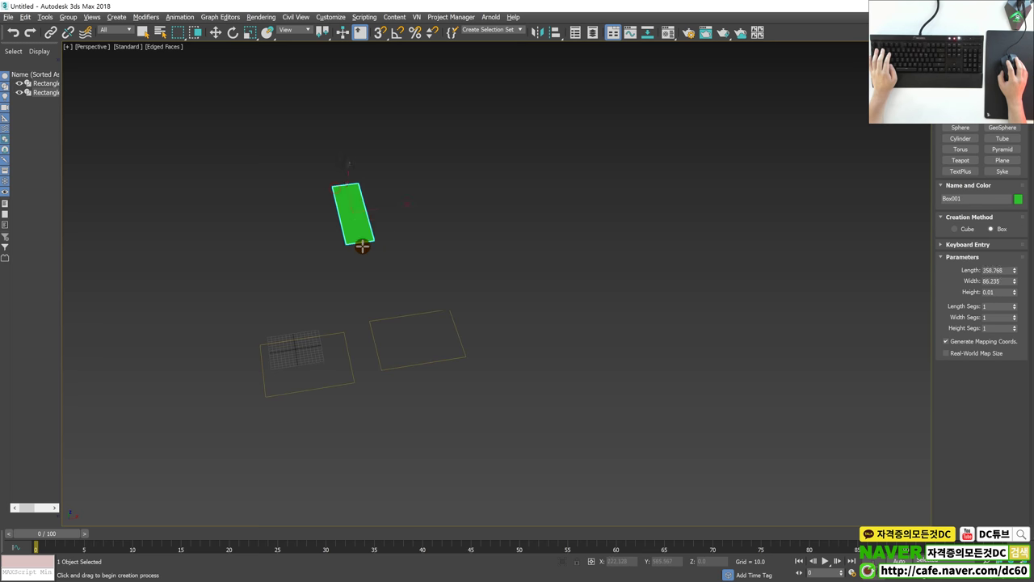
{"action": "left_click", "coordinate": [383, 178]}
{"action": "right_click", "coordinate": [378, 173]}
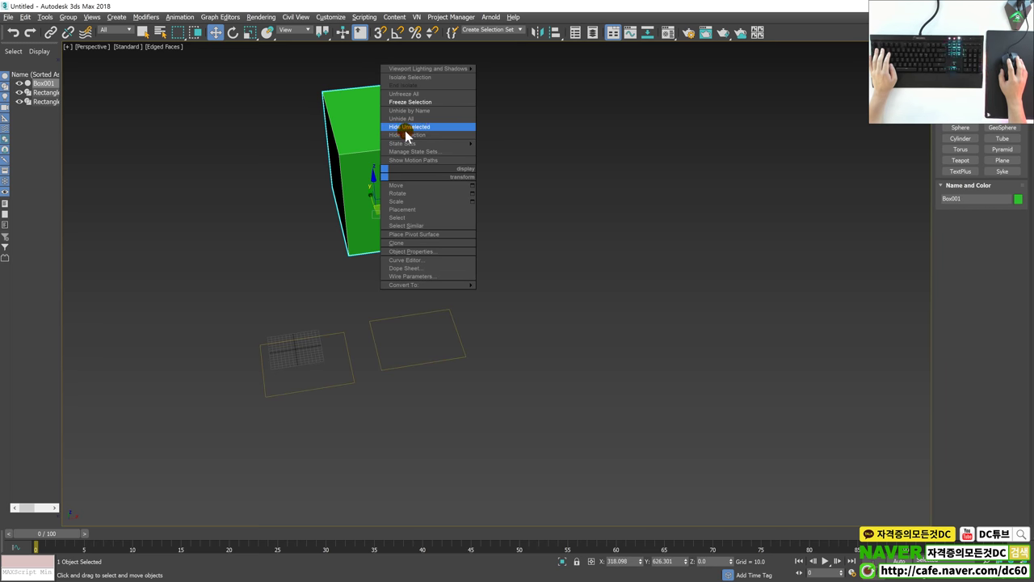
{"action": "left_click", "coordinate": [412, 102]}
- Freeze both rectangles, then Unfreeze All and reselect the green box
{"action": "middle_click_drag", "start_coordinate": [380, 212], "coordinate": [426, 230], "text": "alt"}
{"action": "left_click_drag", "start_coordinate": [486, 354], "coordinate": [418, 289]}
{"action": "right_click", "coordinate": [414, 285]}
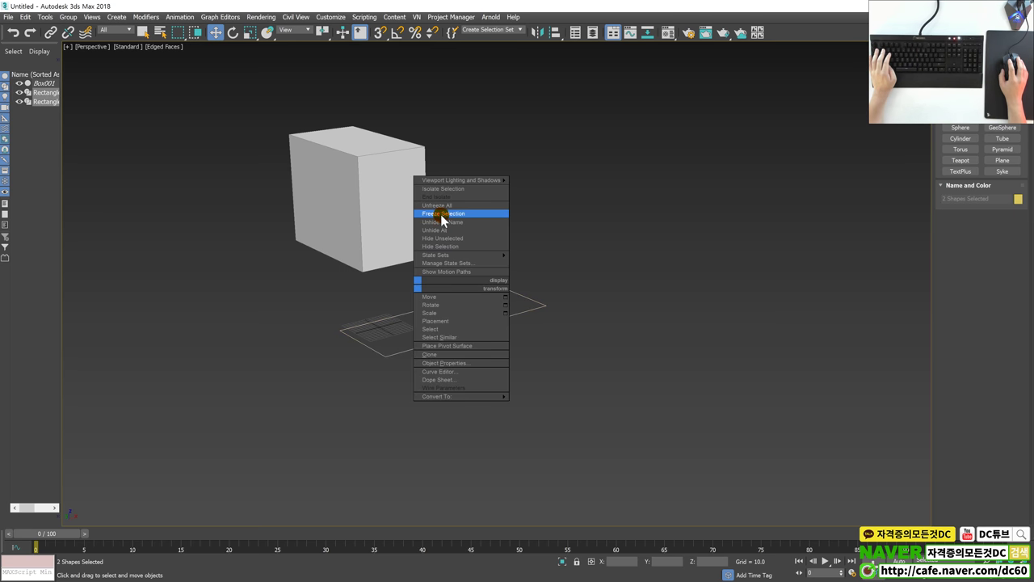
{"action": "left_click", "coordinate": [442, 213]}
{"action": "middle_click_drag", "start_coordinate": [450, 256], "coordinate": [473, 157], "text": "alt"}
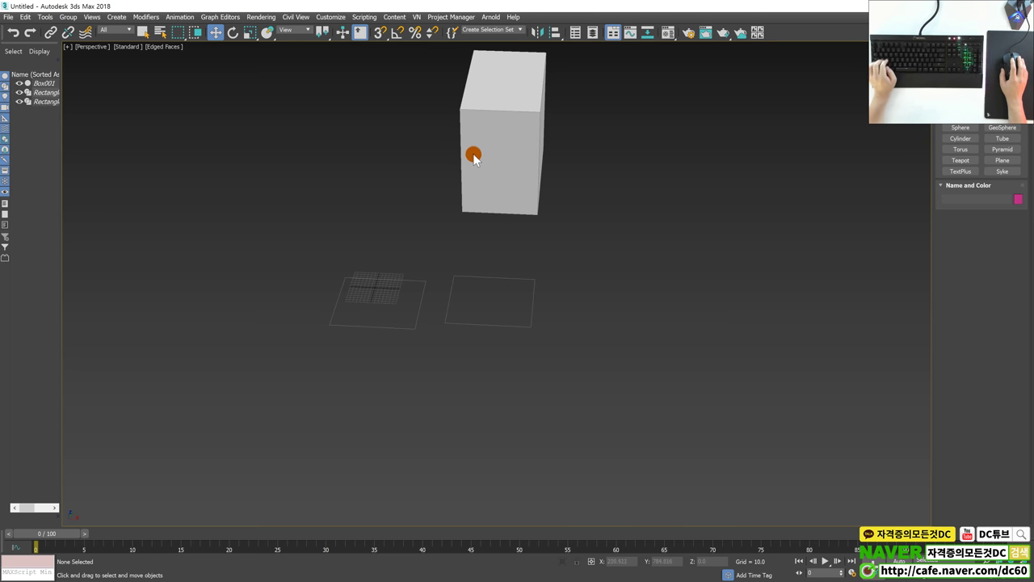
{"action": "right_click", "coordinate": [438, 182]}
{"action": "left_click", "coordinate": [427, 187]}
{"action": "left_click", "coordinate": [388, 234]}
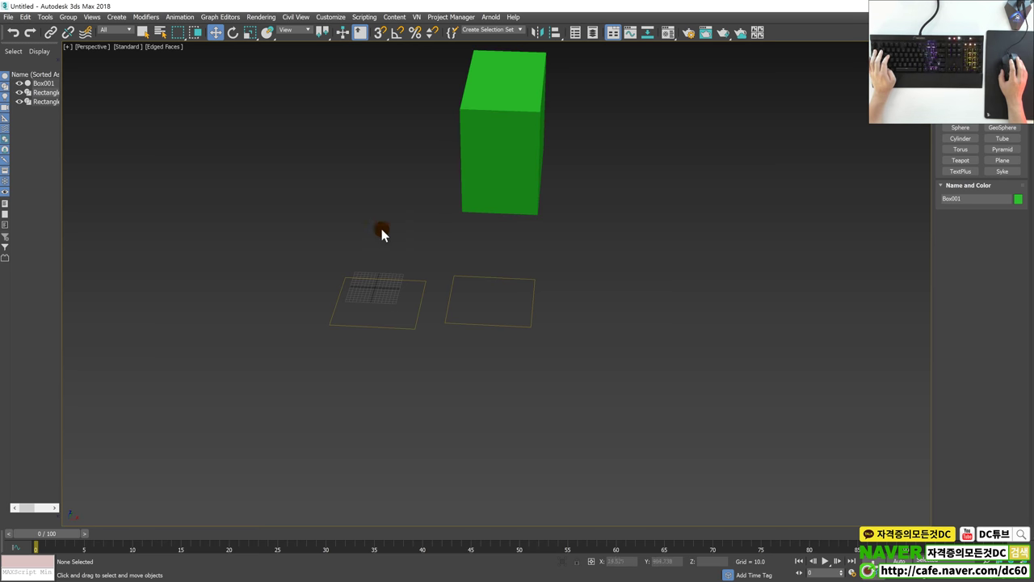
{"action": "mouse_move", "coordinate": [386, 234]}
{"action": "middle_mouse_down", "text": "alt"}
{"action": "mouse_move", "coordinate": [425, 228]}
{"action": "mouse_move", "coordinate": [468, 251]}
{"action": "mouse_move", "coordinate": [485, 244]}
{"action": "middle_mouse_up", "text": "alt"}
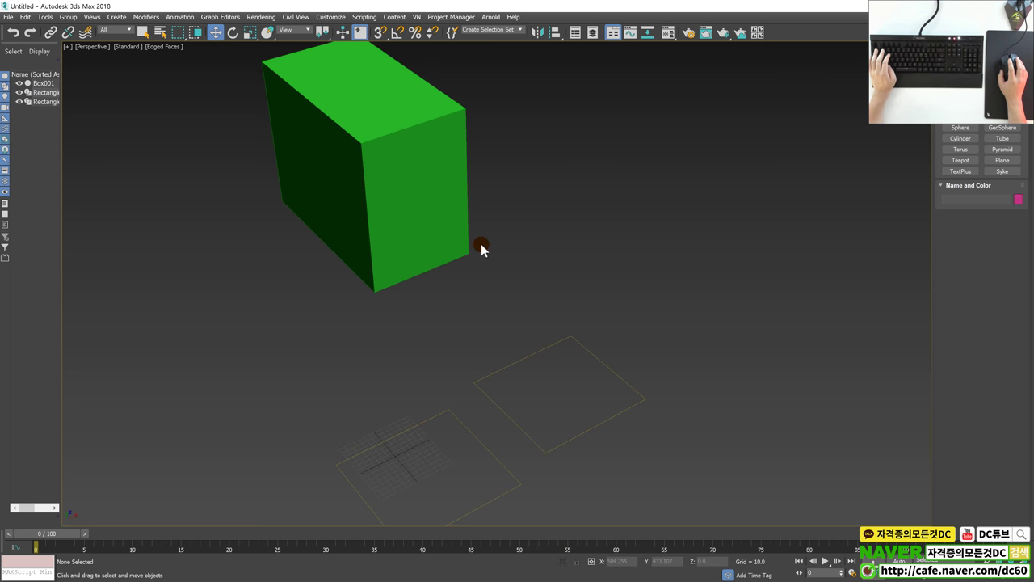
{"action": "left_click", "coordinate": [444, 235]}
{"action": "right_click", "coordinate": [383, 142]}
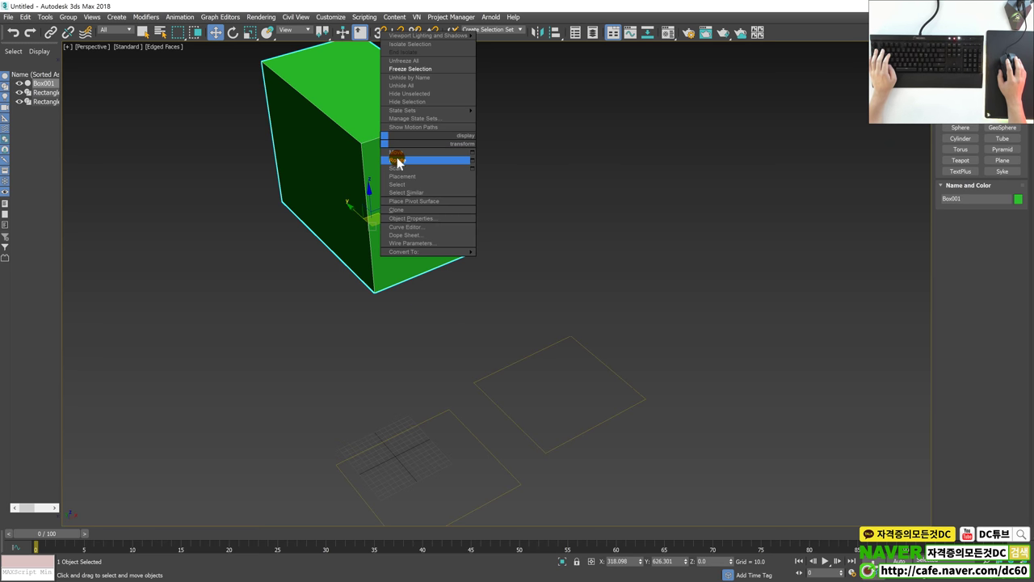
{"action": "mouse_move", "coordinate": [404, 252]}
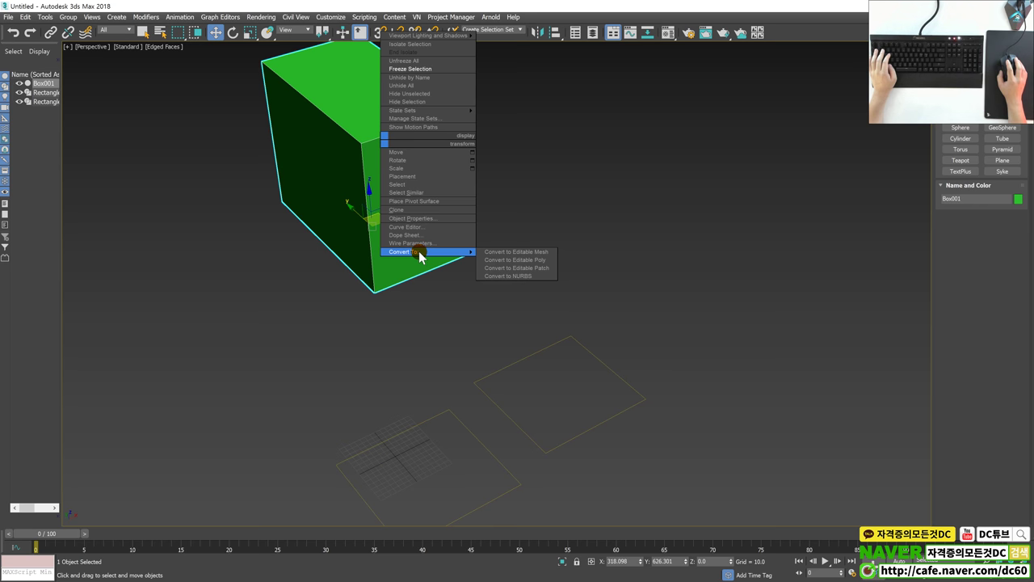
- Turn off Show Frozen in Gray in Box001's Object Properties
{"action": "left_click", "coordinate": [428, 218]}
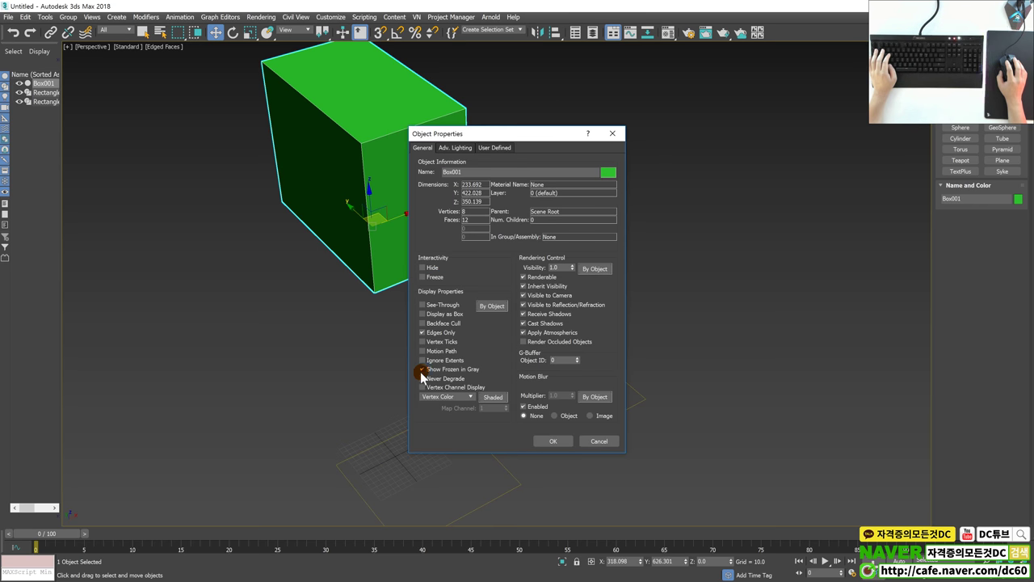
{"action": "left_click", "coordinate": [553, 440]}
{"action": "scroll", "coordinate": [450, 356], "scroll_direction": "down", "scroll_amount": 4}
{"action": "left_click", "coordinate": [479, 330]}
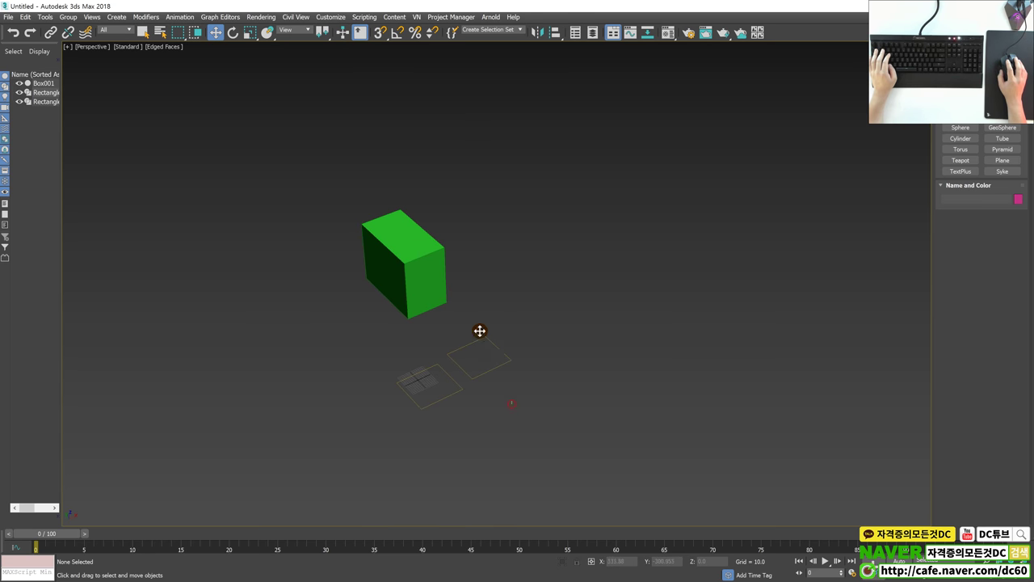
- Turn off Show Frozen in Gray for Rectangle002, then select the box and a rectangle
{"action": "right_click", "coordinate": [479, 330]}
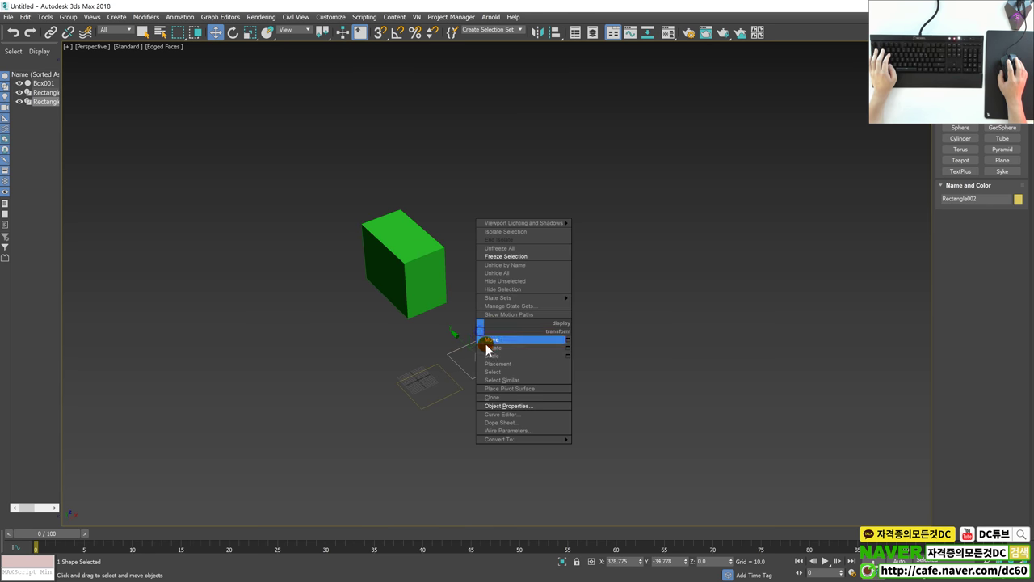
{"action": "left_click", "coordinate": [507, 406]}
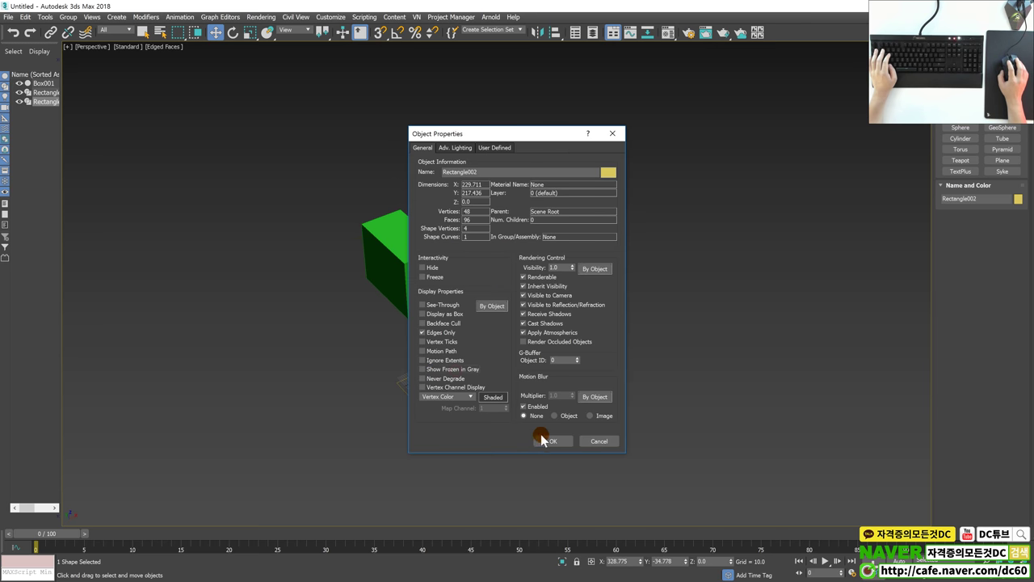
{"action": "left_click", "coordinate": [552, 440]}
{"action": "middle_click_drag", "start_coordinate": [568, 380], "coordinate": [600, 326], "text": "alt"}
{"action": "scroll", "coordinate": [600, 326], "scroll_direction": "up", "scroll_amount": 3}
{"action": "left_click_drag", "start_coordinate": [667, 426], "coordinate": [565, 201]}
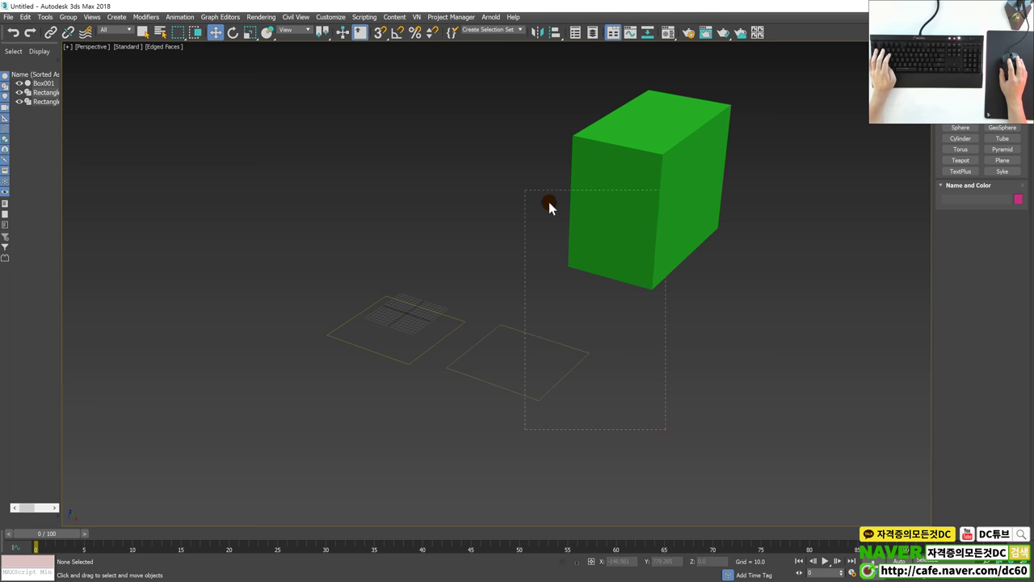
- Freeze the green box and one rectangle with Freeze Selection from the quad menu, then clear the selection
{"action": "right_click", "coordinate": [574, 204]}
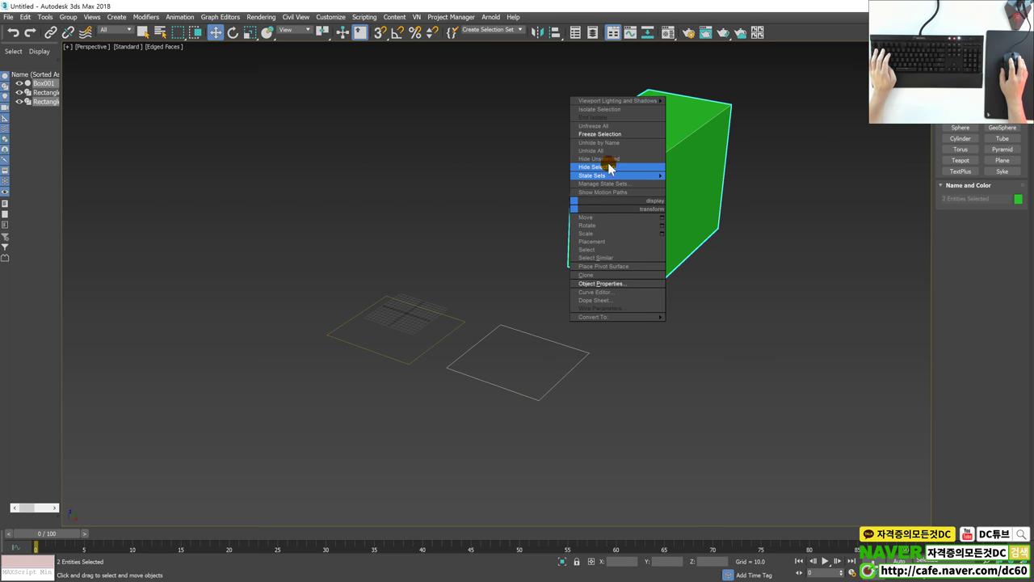
{"action": "left_click", "coordinate": [602, 133]}
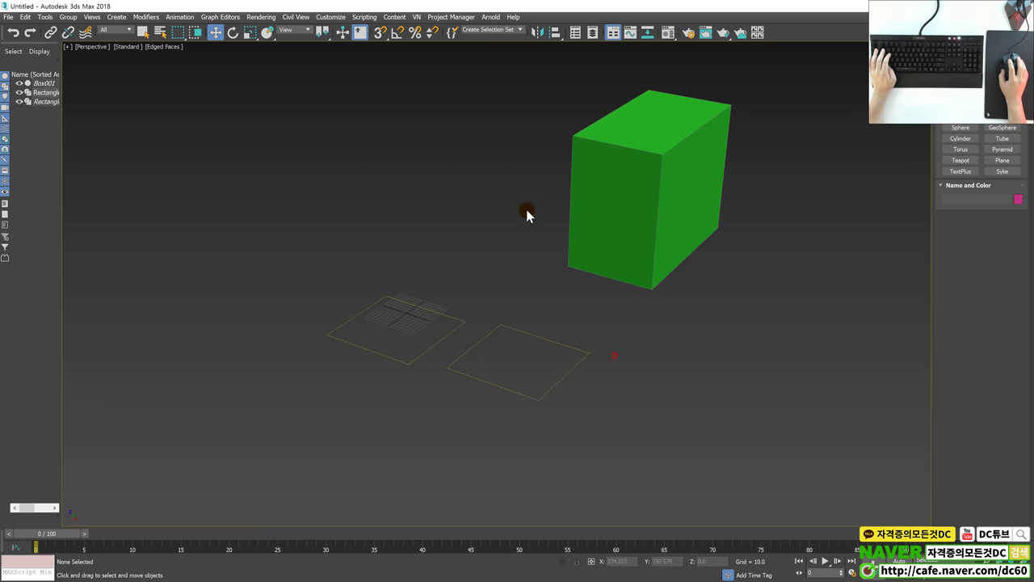
{"action": "scroll", "coordinate": [516, 253], "scroll_direction": "down", "scroll_amount": 3}
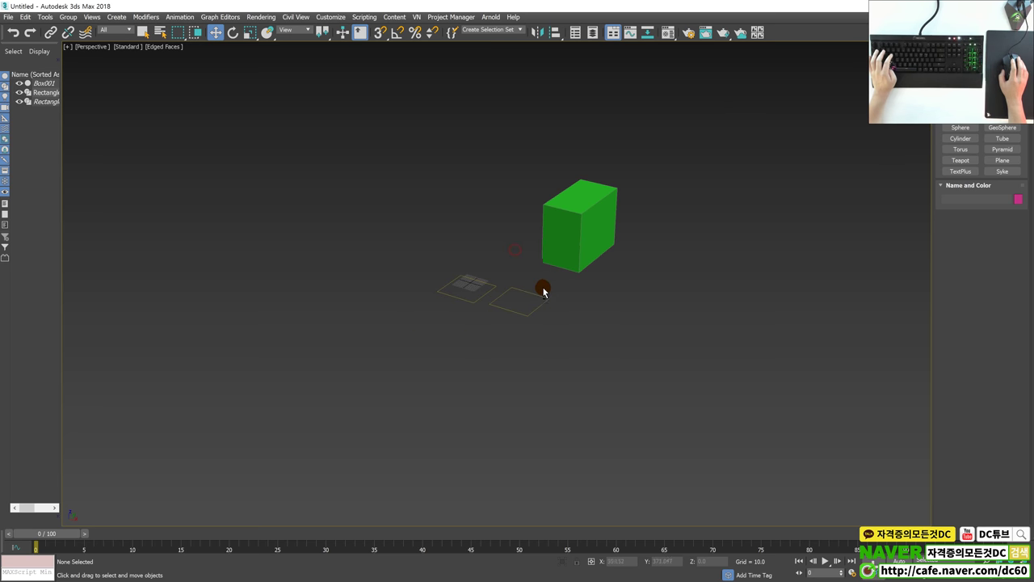
{"action": "middle_click_drag", "start_coordinate": [542, 288], "coordinate": [473, 208], "text": "alt"}
{"action": "left_click", "coordinate": [565, 312]}
{"action": "left_click", "coordinate": [378, 131]}
{"action": "key", "text": "ctrl+z"}
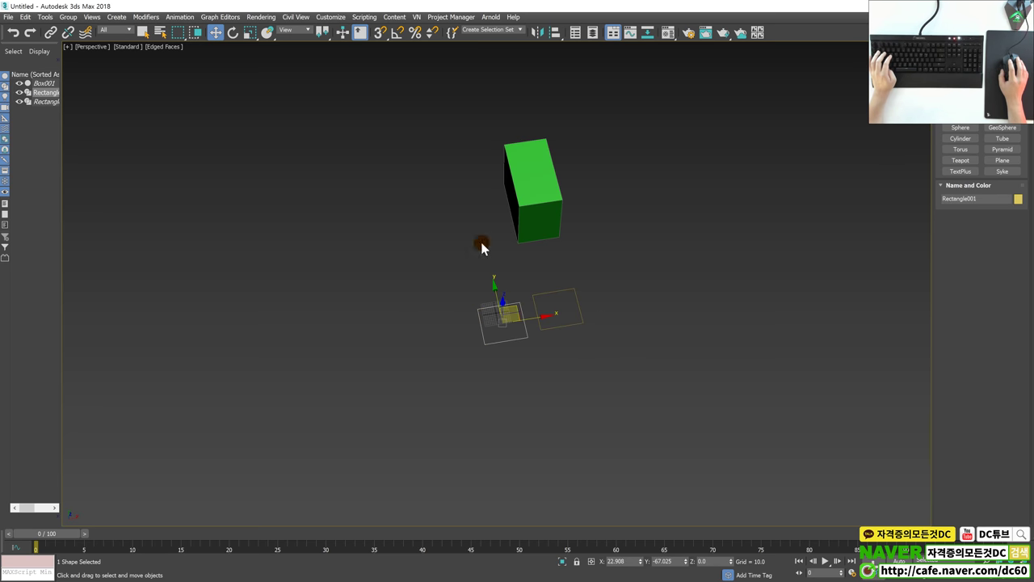
{"action": "left_click", "coordinate": [549, 209]}
- In a maximized Top view, move Rectangle001 away from Rectangle002
{"action": "key", "text": "alt+w"}
{"action": "key", "text": "alt+w"}
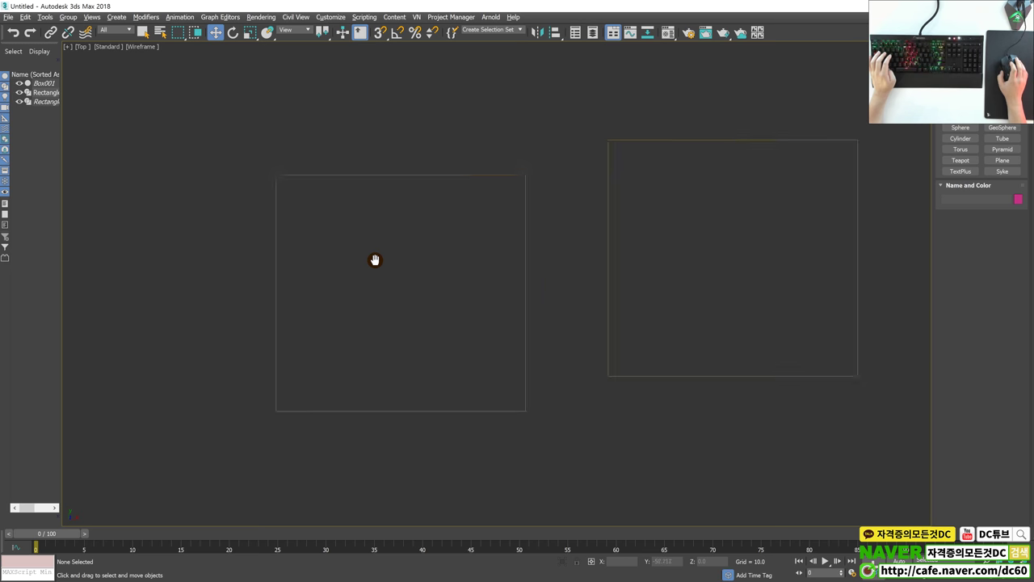
{"action": "scroll", "coordinate": [417, 257], "scroll_direction": "down", "scroll_amount": 2}
{"action": "scroll", "coordinate": [418, 257], "scroll_direction": "down", "scroll_amount": 3}
{"action": "scroll", "coordinate": [445, 263], "scroll_direction": "up", "scroll_amount": 2}
{"action": "left_click", "coordinate": [401, 281]}
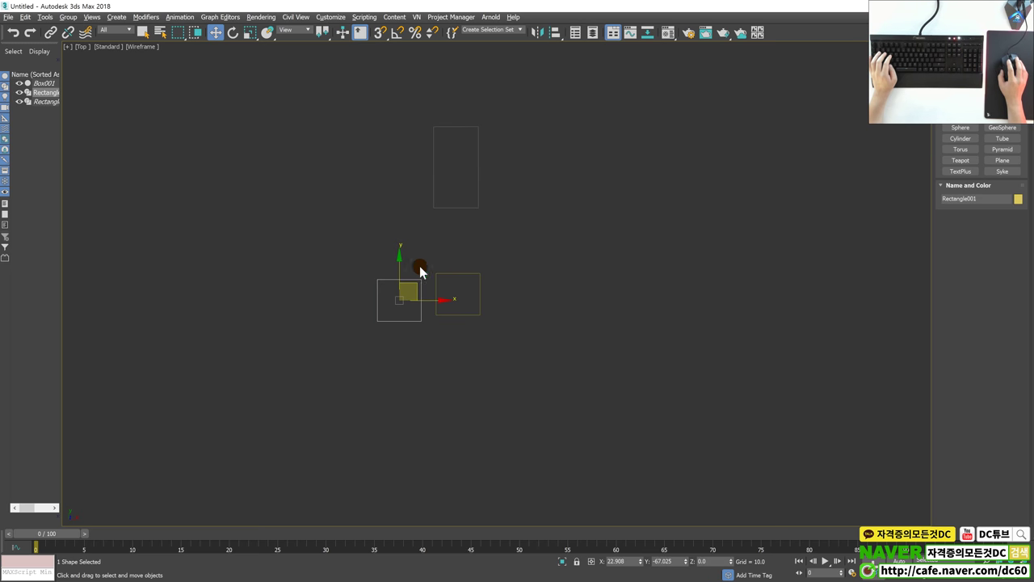
{"action": "left_click_drag", "start_coordinate": [414, 287], "coordinate": [440, 250]}
{"action": "left_click", "coordinate": [393, 251]}
{"action": "left_click_drag", "start_coordinate": [445, 249], "coordinate": [382, 268]}
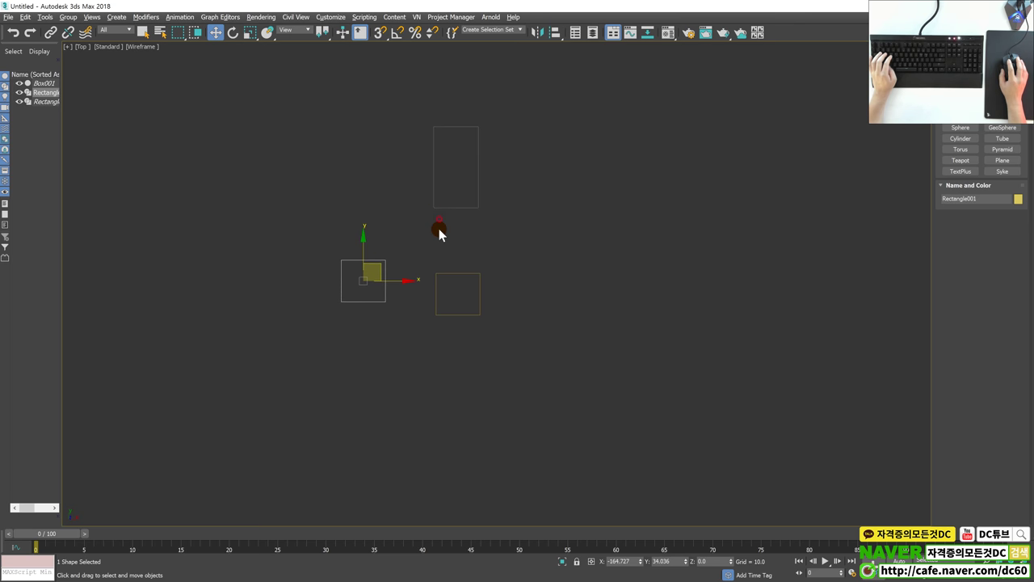
{"action": "left_click", "coordinate": [458, 360]}
- Maximize the Perspective viewport and orbit and zoom to see the box and rectangles
{"action": "key", "text": "alt+w"}
{"action": "left_click", "coordinate": [577, 358]}
{"action": "key", "text": "alt+w"}
{"action": "mouse_move", "coordinate": [577, 357]}
{"action": "middle_mouse_down", "text": "alt"}
{"action": "mouse_move", "coordinate": [542, 331]}
{"action": "mouse_move", "coordinate": [611, 286]}
{"action": "mouse_move", "coordinate": [595, 311]}
{"action": "mouse_move", "coordinate": [474, 329]}
{"action": "middle_mouse_up", "text": "alt"}
{"action": "scroll", "coordinate": [576, 309], "scroll_direction": "up", "scroll_amount": 3}
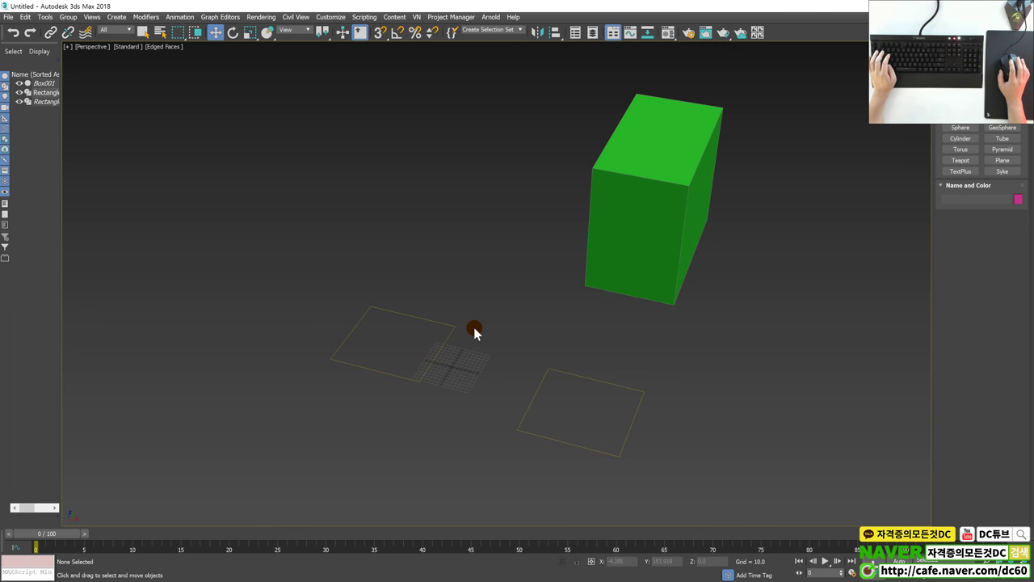